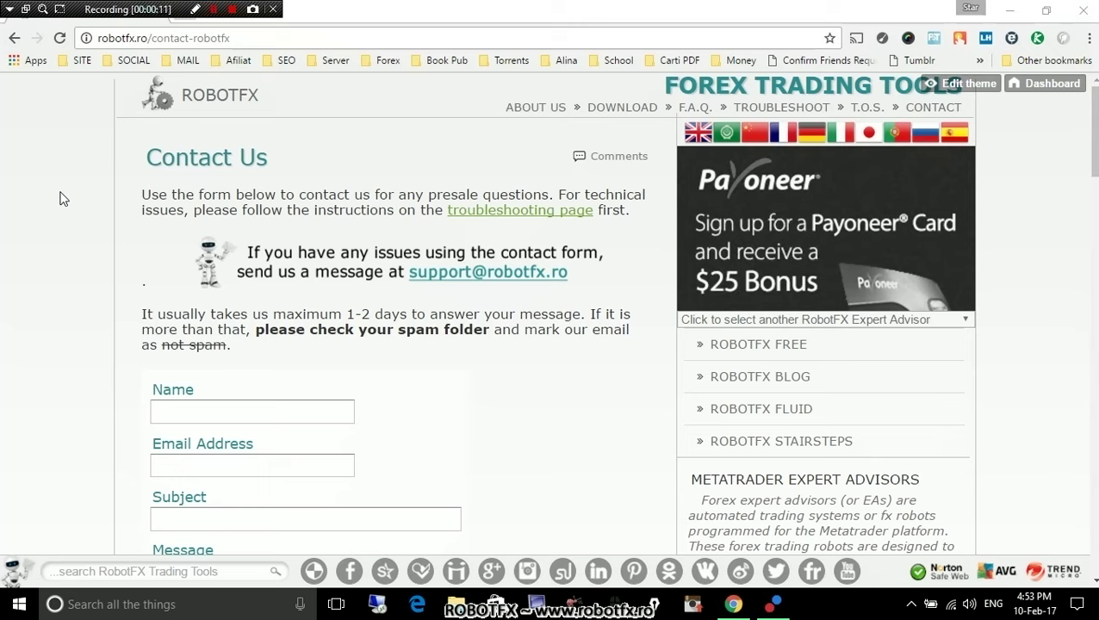
Load the robotfx.ro home page and select its address and header description text.
{"action": "left_click", "coordinate": [228, 96]}
{"action": "left_click", "coordinate": [204, 39]}
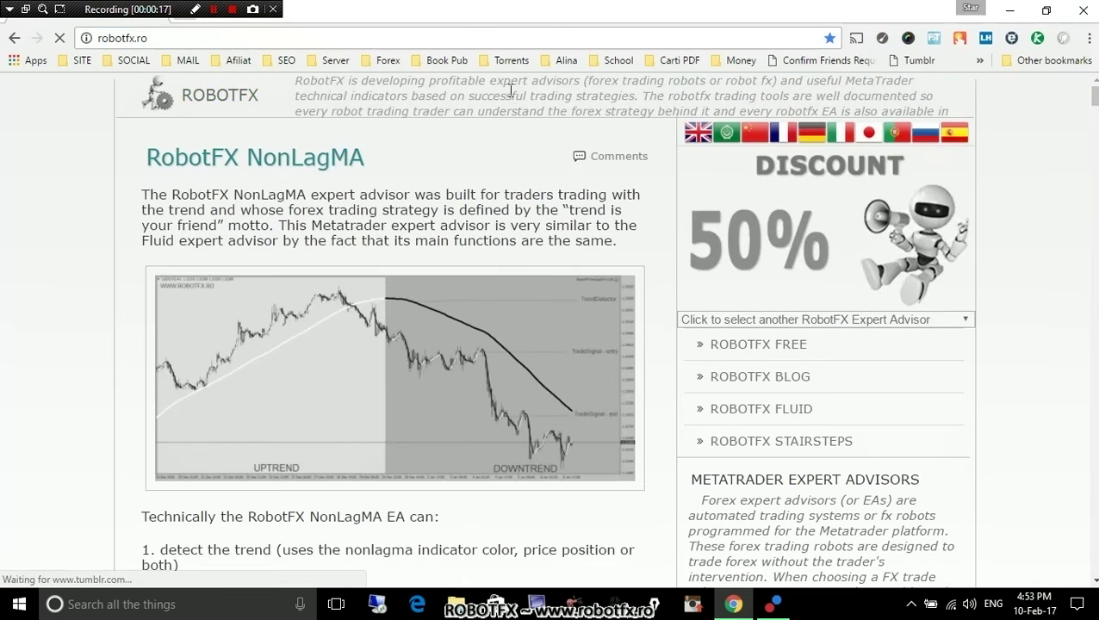
{"action": "triple_click", "coordinate": [525, 115]}
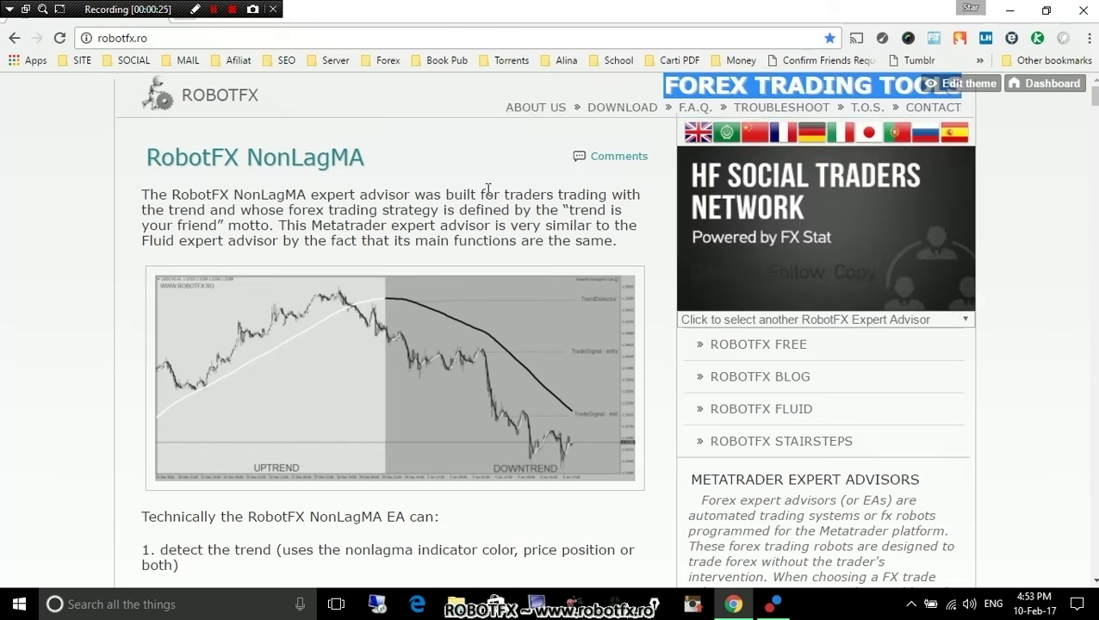
Go to the RobotFX demo versions download page and scroll through it.
{"action": "left_click", "coordinate": [488, 188]}
{"action": "left_click", "coordinate": [627, 107]}
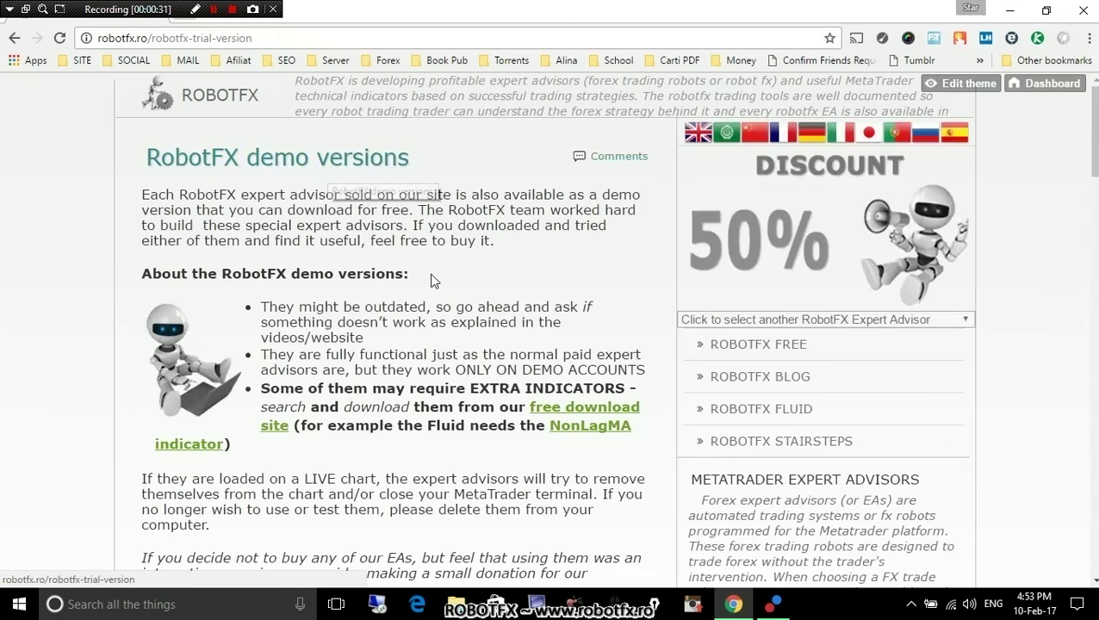
{"action": "scroll", "coordinate": [435, 276], "scroll_direction": "down", "scroll_amount": 3}
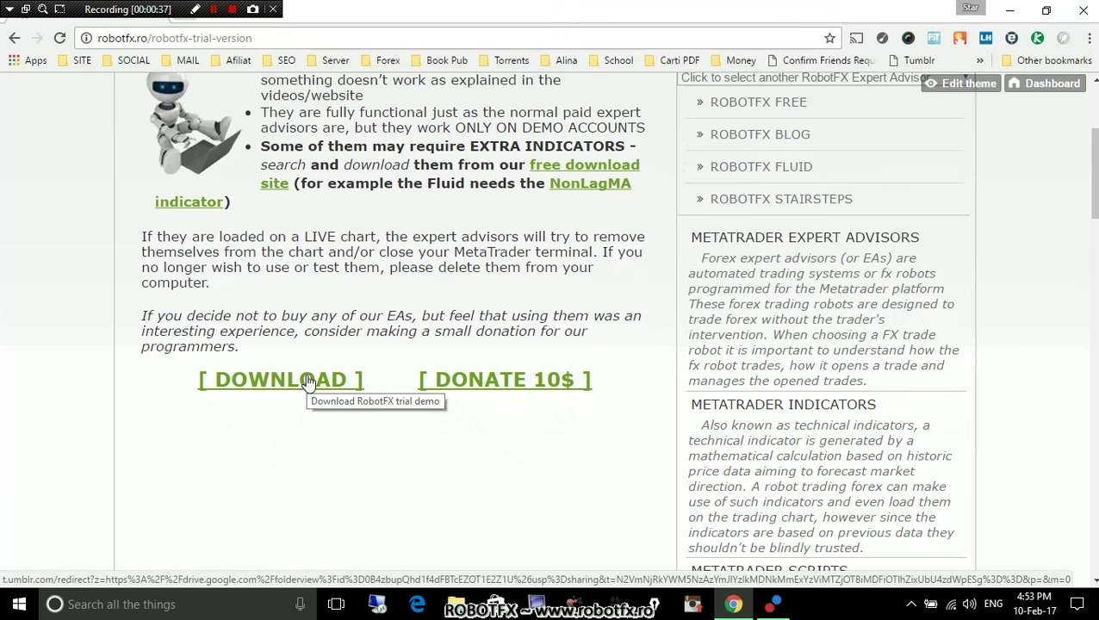
{"action": "scroll", "coordinate": [403, 313], "scroll_direction": "up", "scroll_amount": 2}
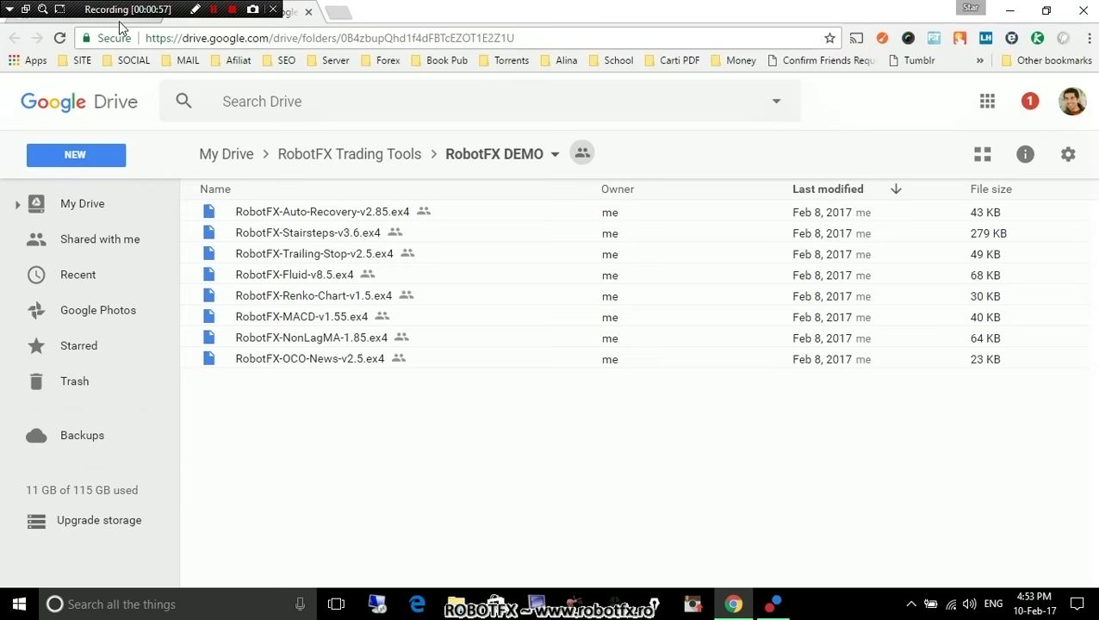
Back on the demo versions page, highlight the extra-indicators note and open the RobotFX Free site.
{"action": "left_click", "coordinate": [121, 23]}
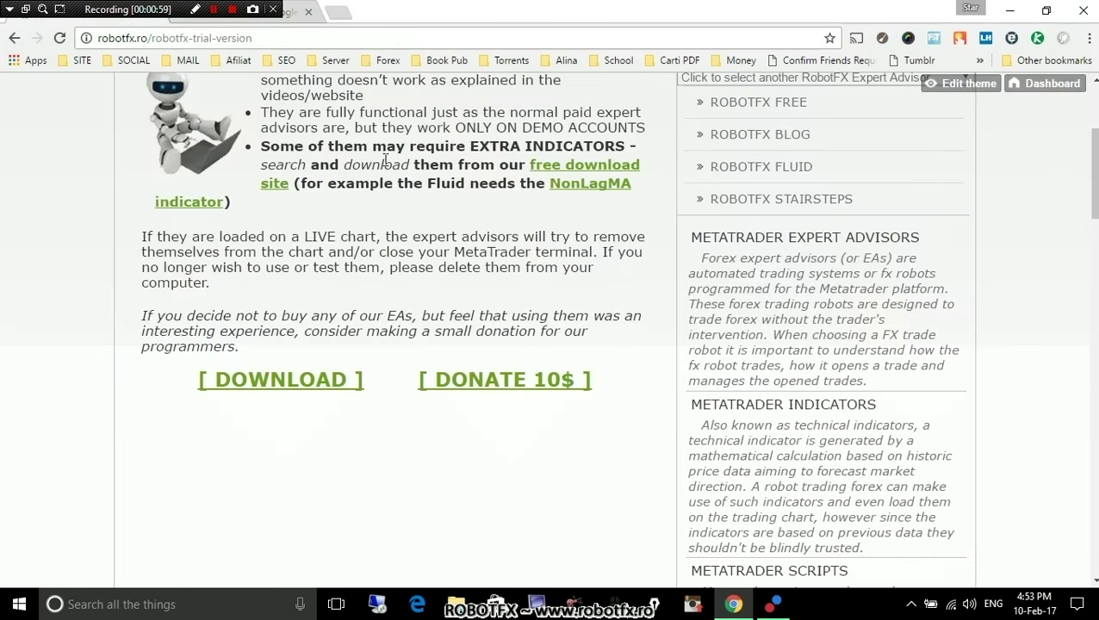
{"action": "left_click_drag", "start_coordinate": [263, 144], "coordinate": [642, 202]}
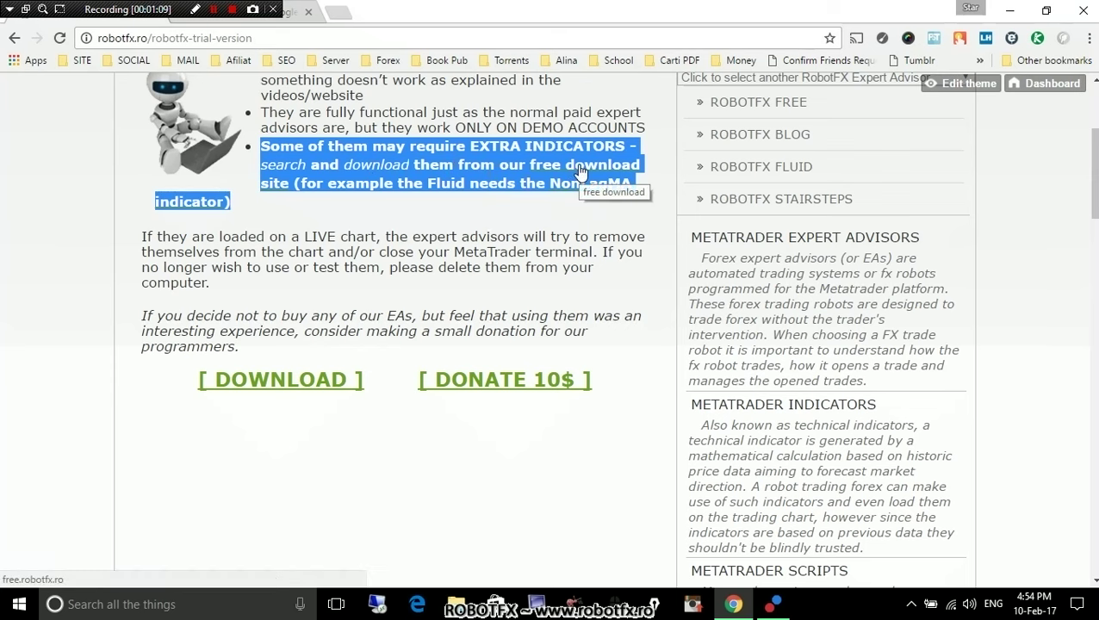
{"action": "scroll", "coordinate": [571, 203], "scroll_direction": "up", "scroll_amount": 2}
{"action": "scroll", "coordinate": [575, 211], "scroll_direction": "up", "scroll_amount": 1}
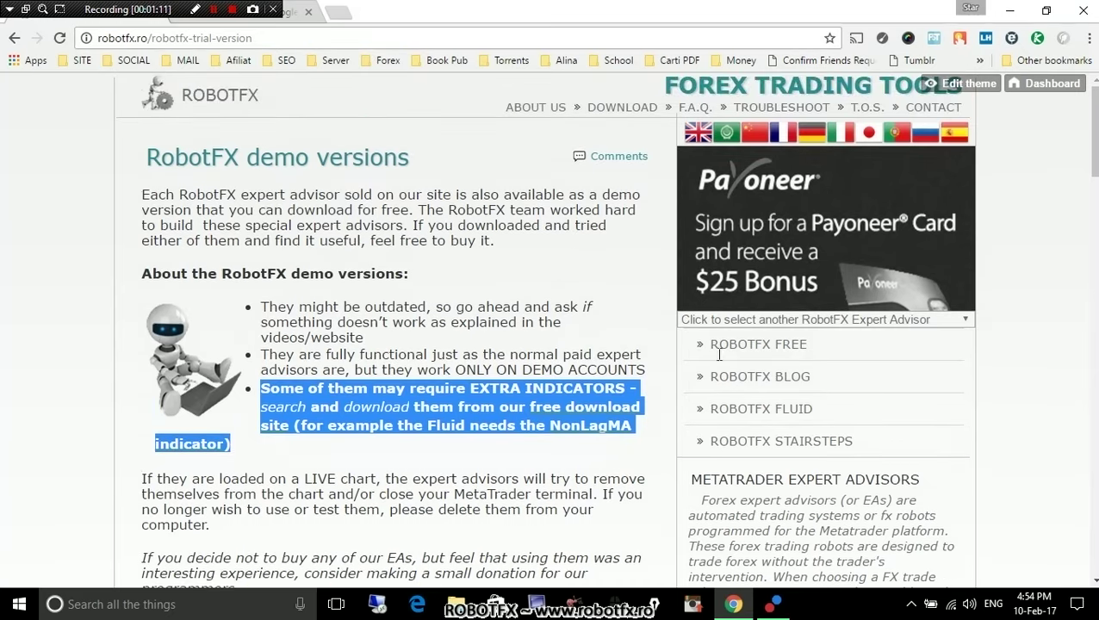
{"action": "left_click", "coordinate": [552, 465]}
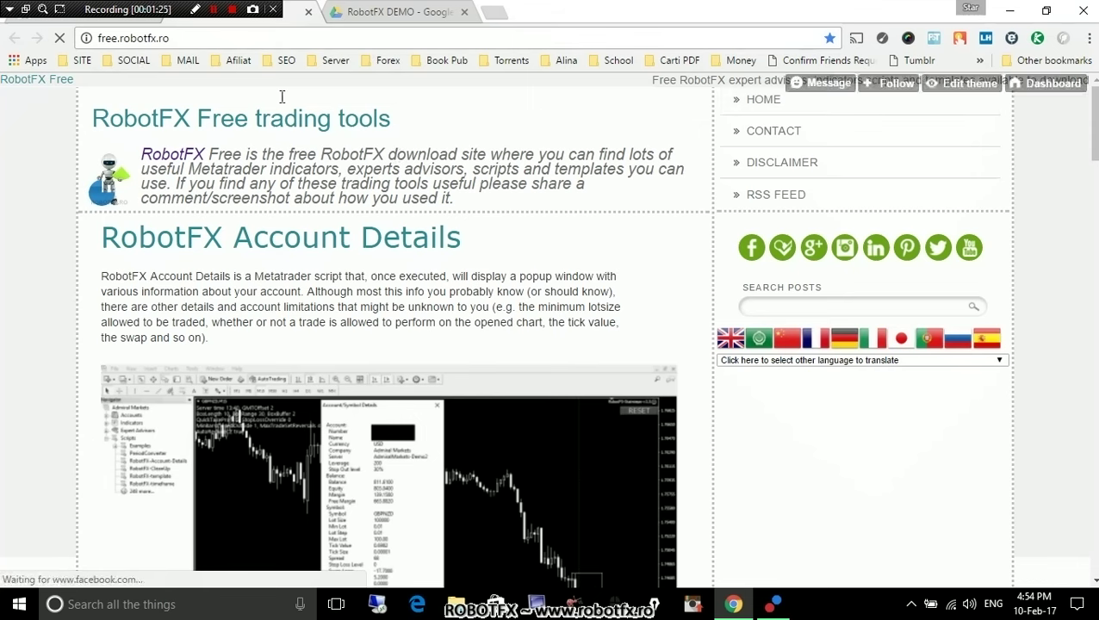
Close the free site and go to the RobotFX NonLagMA Expert Advisor page.
{"action": "left_click", "coordinate": [308, 12]}
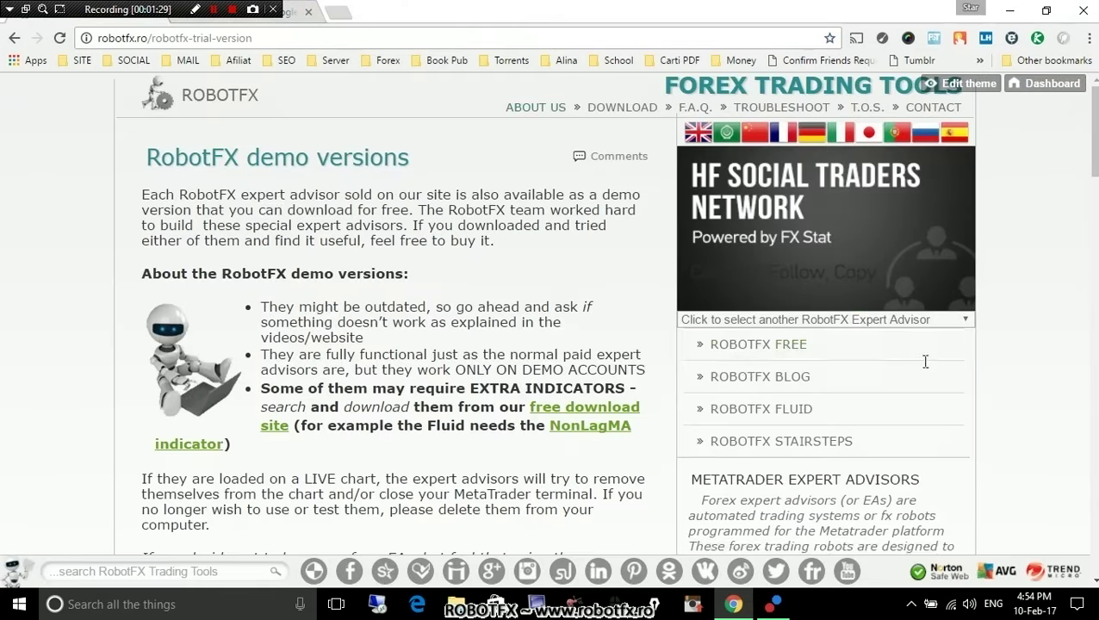
{"action": "left_click", "coordinate": [917, 321]}
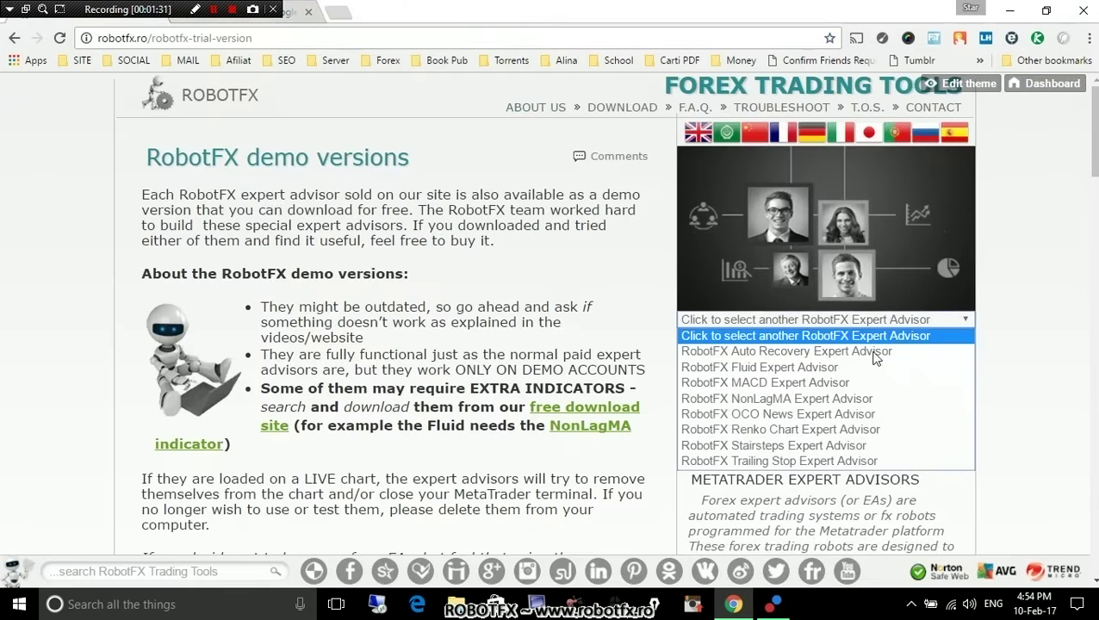
{"action": "left_click", "coordinate": [828, 399]}
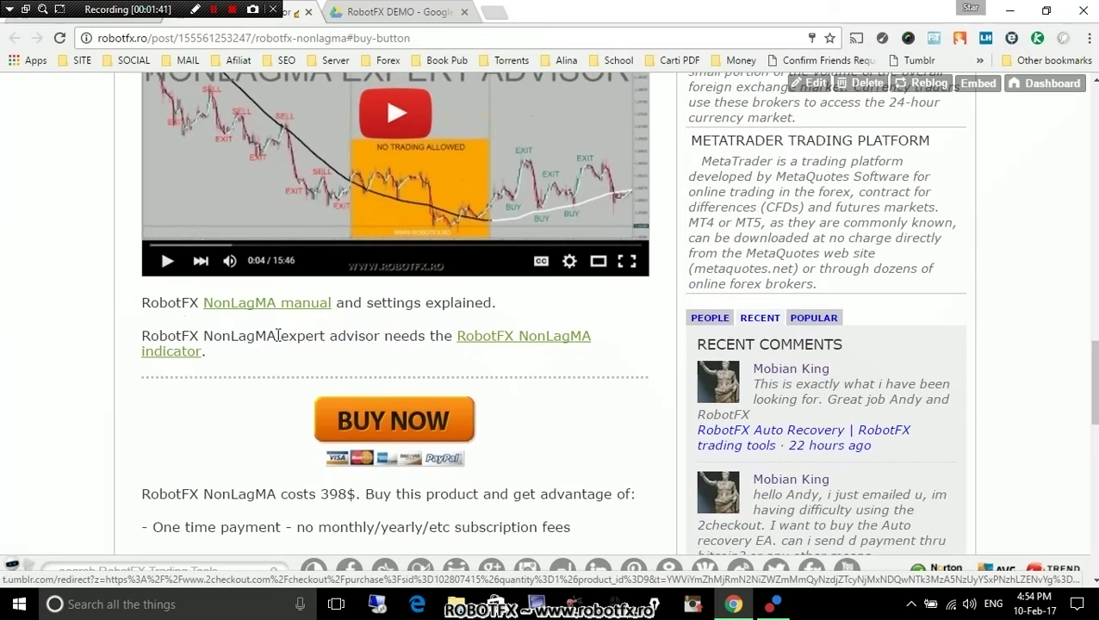
Open the RobotFX-NonLagMA-Indi.ex4 indicator download, then close it and the NonLagMA page.
{"action": "left_click_drag", "start_coordinate": [144, 335], "coordinate": [281, 336]}
{"action": "scroll", "coordinate": [358, 306], "scroll_direction": "up", "scroll_amount": 10}
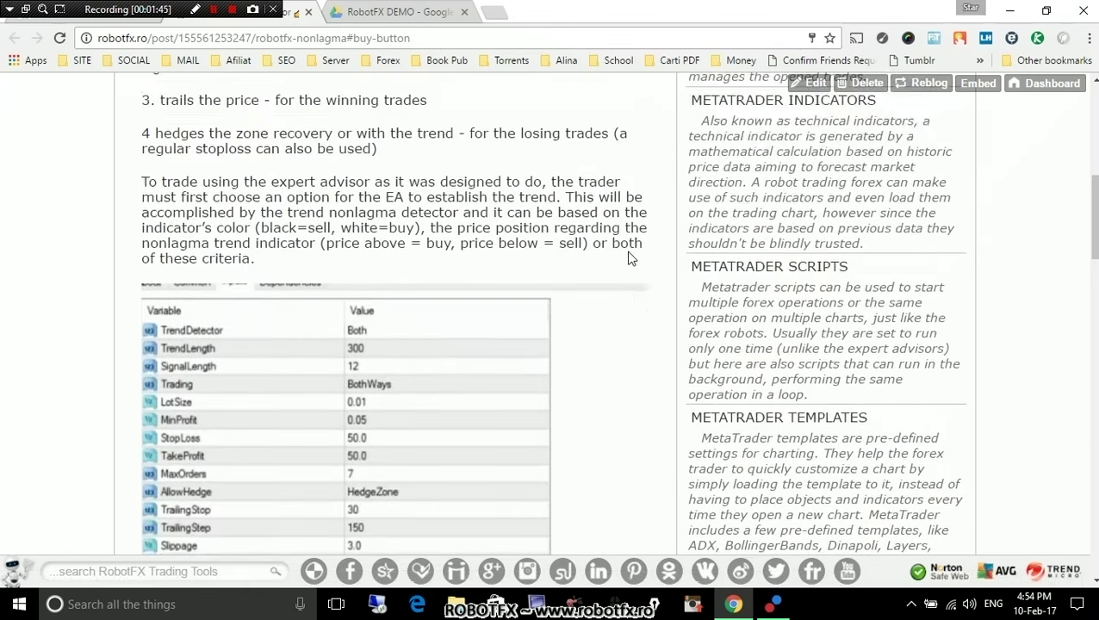
{"action": "scroll", "coordinate": [585, 302], "scroll_direction": "down", "scroll_amount": 15}
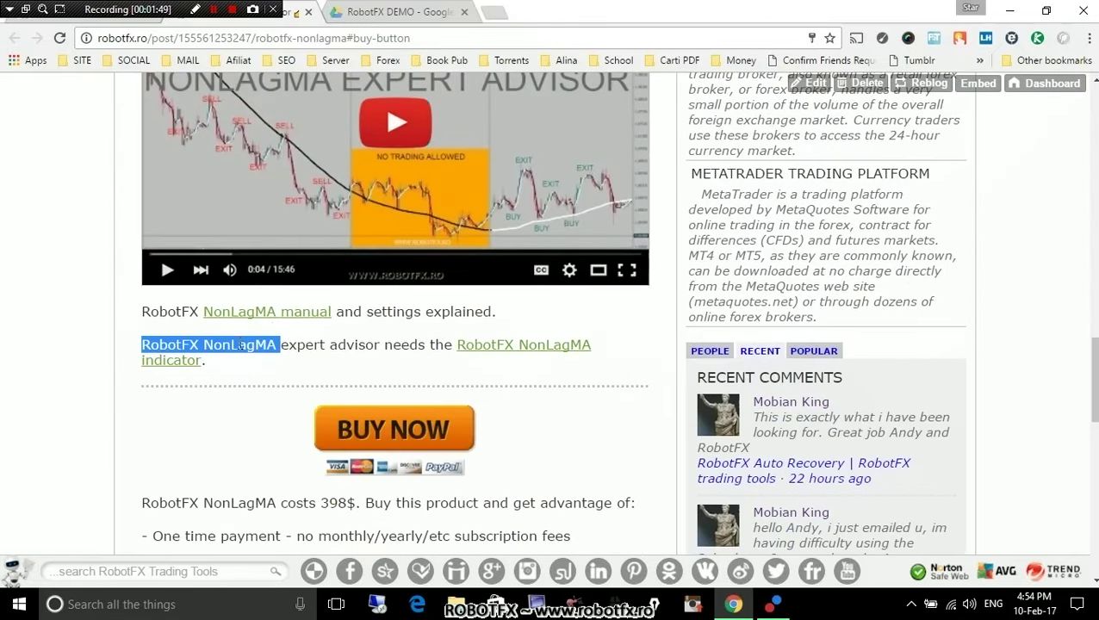
{"action": "left_click", "coordinate": [239, 344]}
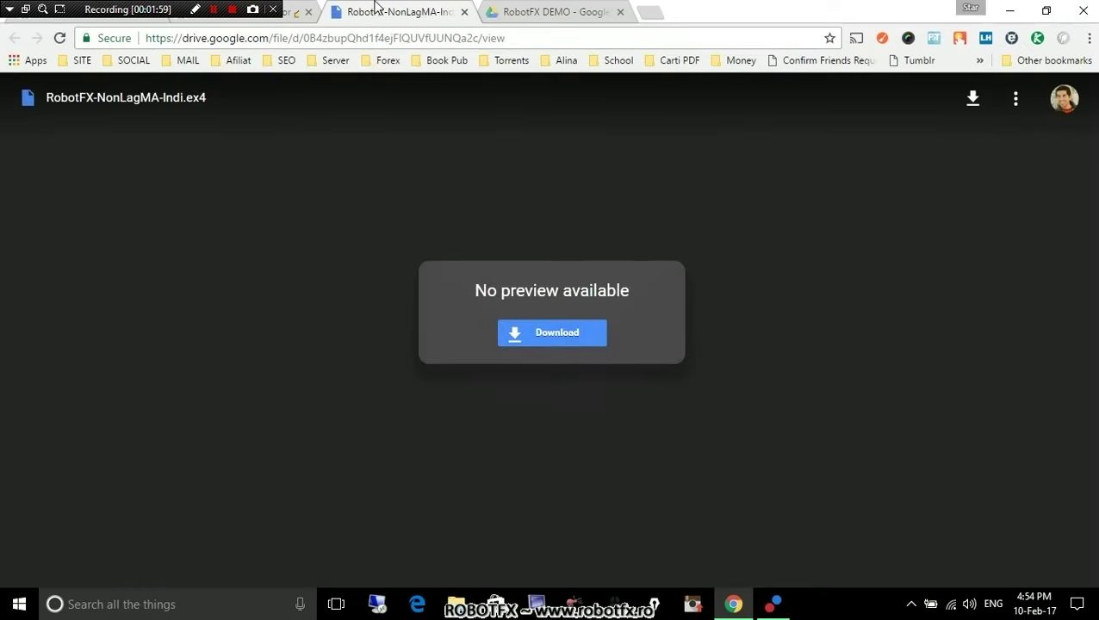
{"action": "left_click", "coordinate": [465, 13]}
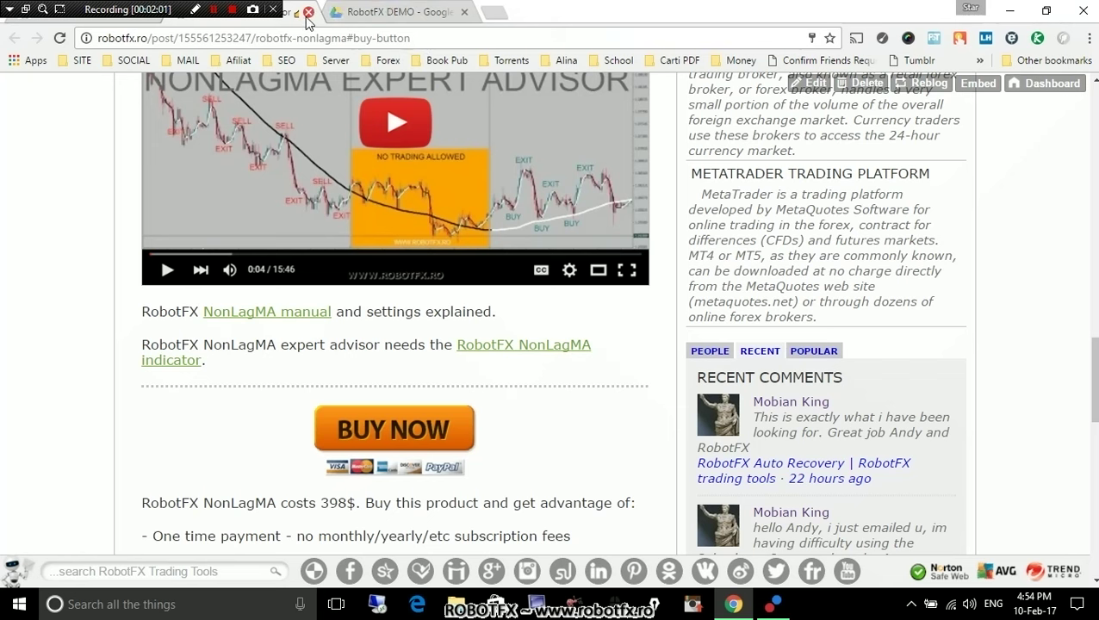
{"action": "left_click", "coordinate": [308, 13]}
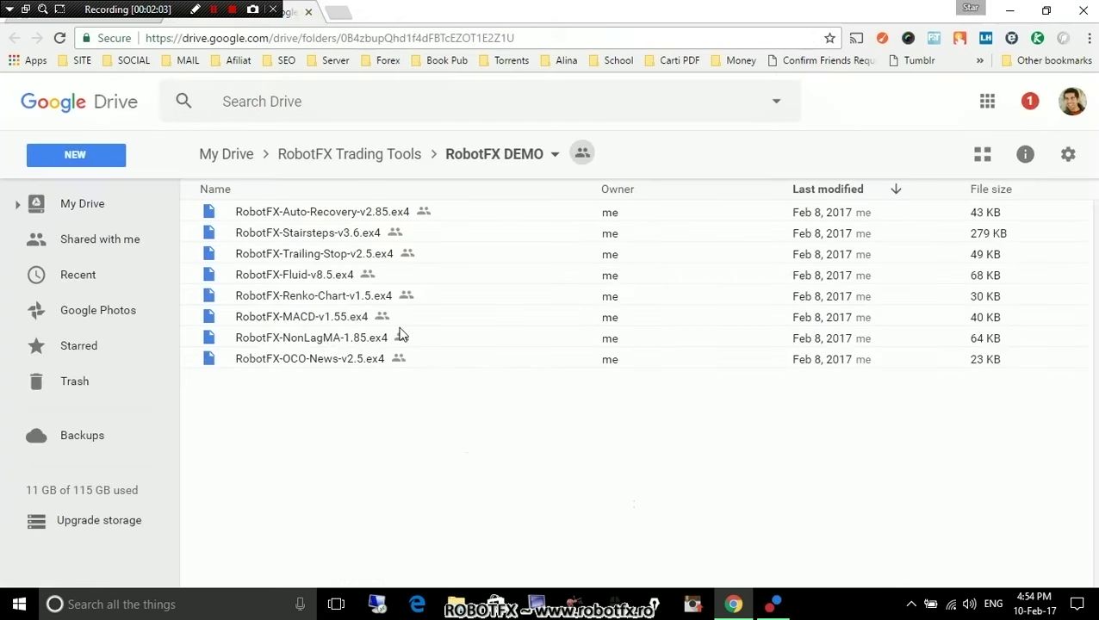
Download RobotFX-Fluid-v8.5.ex4 from the Drive folder, saving it into E:\Download.
{"action": "left_click", "coordinate": [276, 284]}
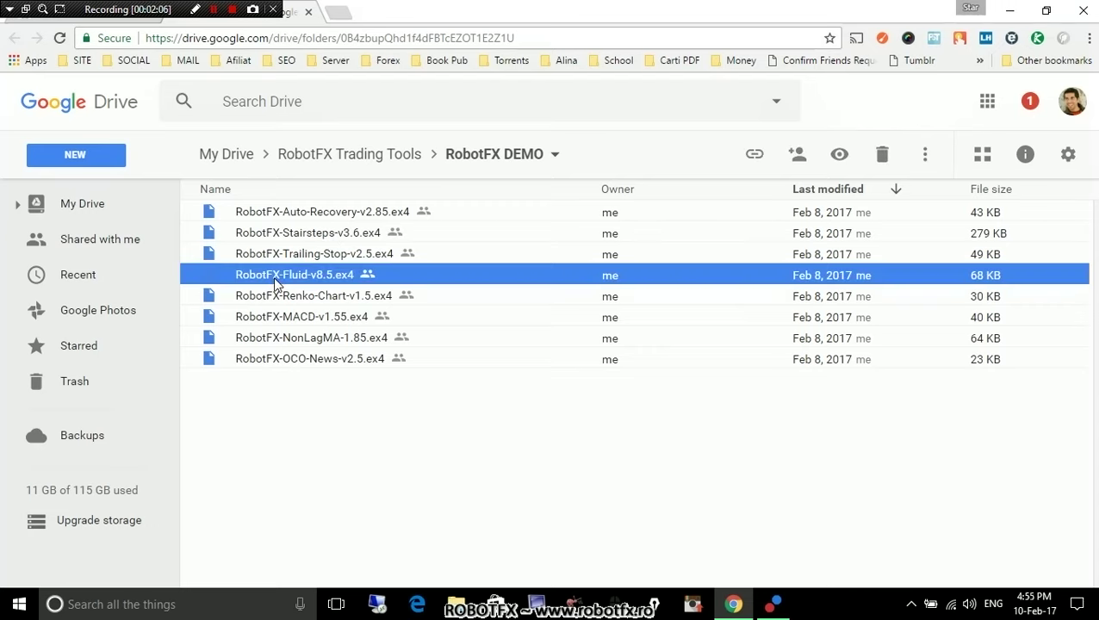
{"action": "right_click", "coordinate": [275, 284]}
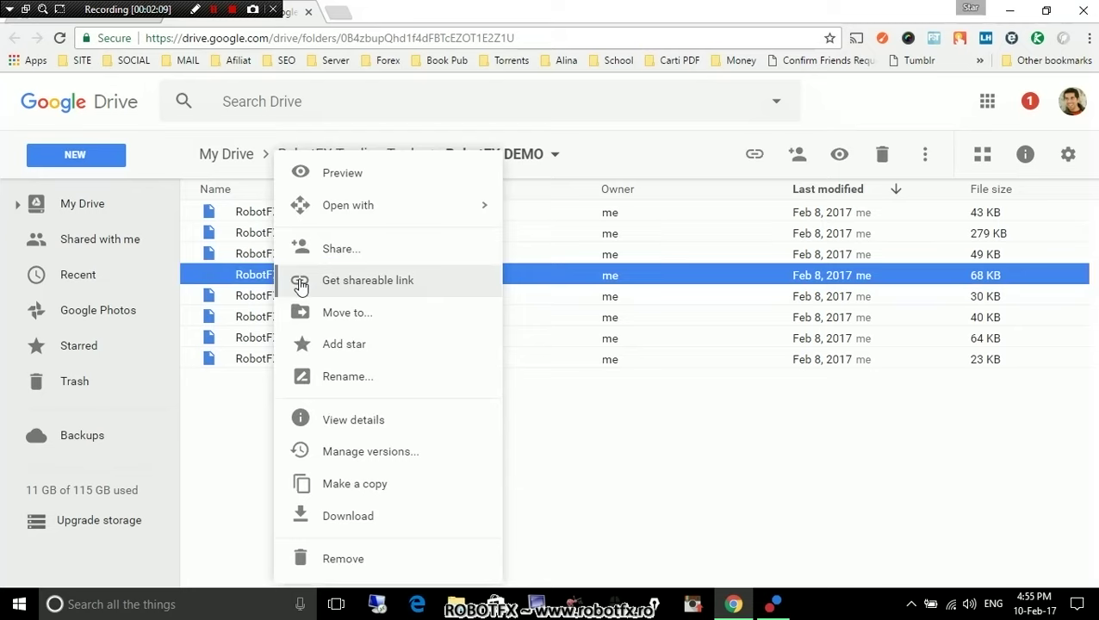
{"action": "left_click", "coordinate": [349, 516]}
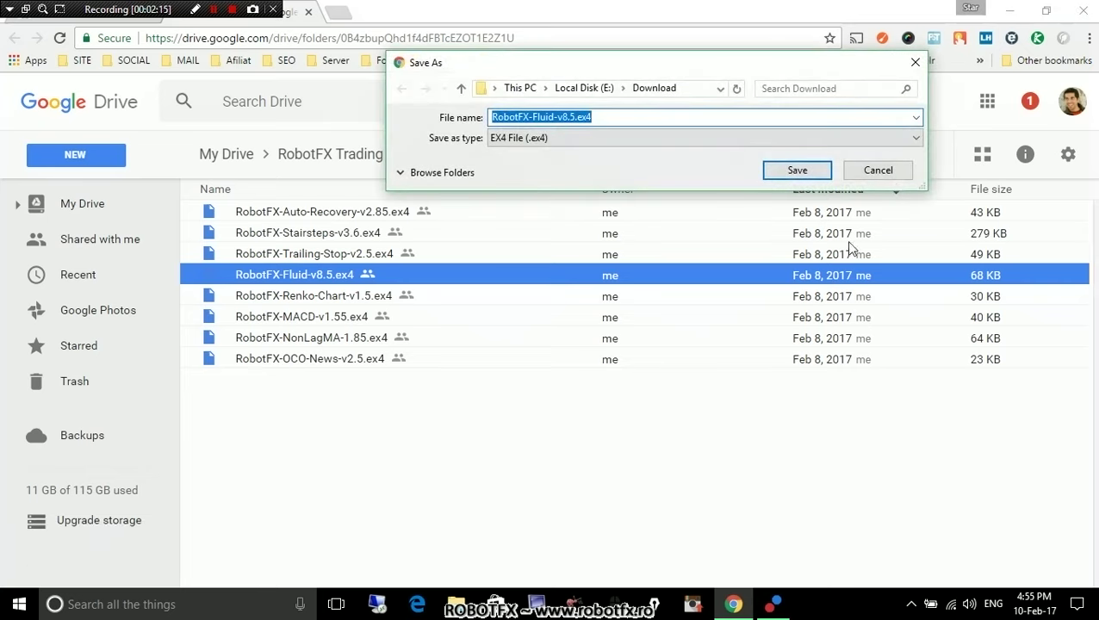
{"action": "left_click", "coordinate": [797, 171]}
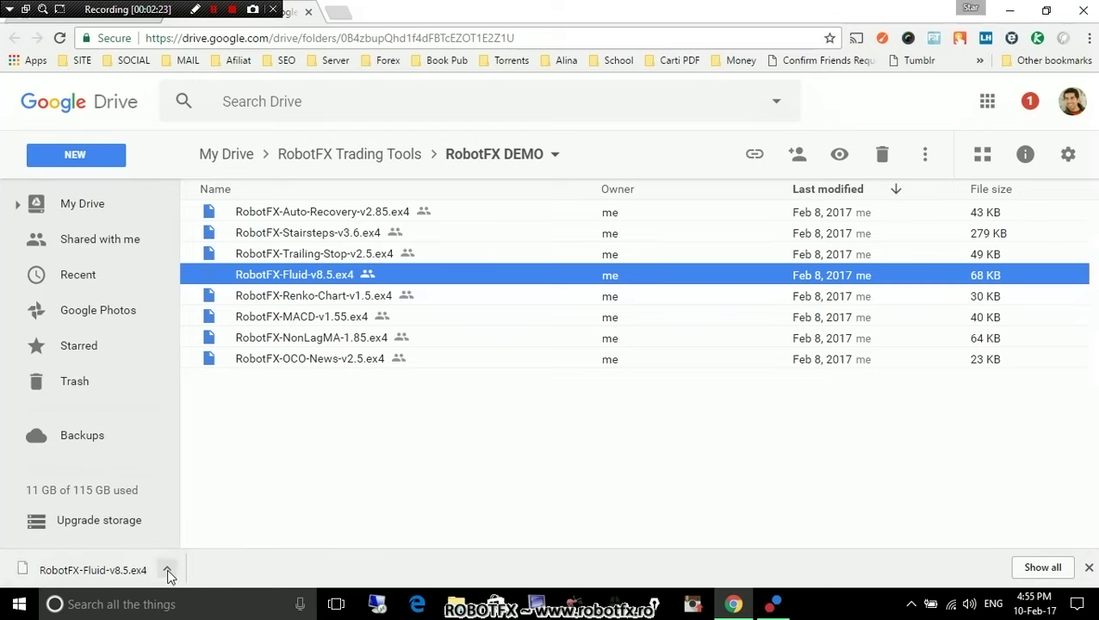
{"action": "left_click", "coordinate": [168, 573]}
Show RobotFX-Fluid-v8.5.ex4 in the E:\Download folder and move that window left.
{"action": "left_click", "coordinate": [245, 519]}
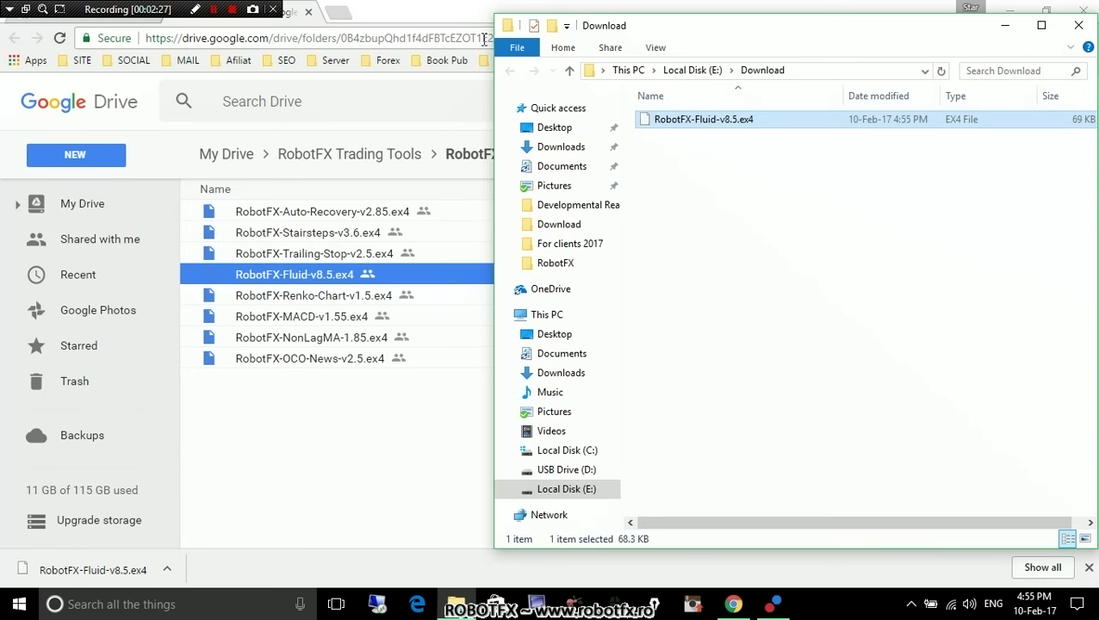
{"action": "left_click_drag", "start_coordinate": [882, 28], "coordinate": [407, 51]}
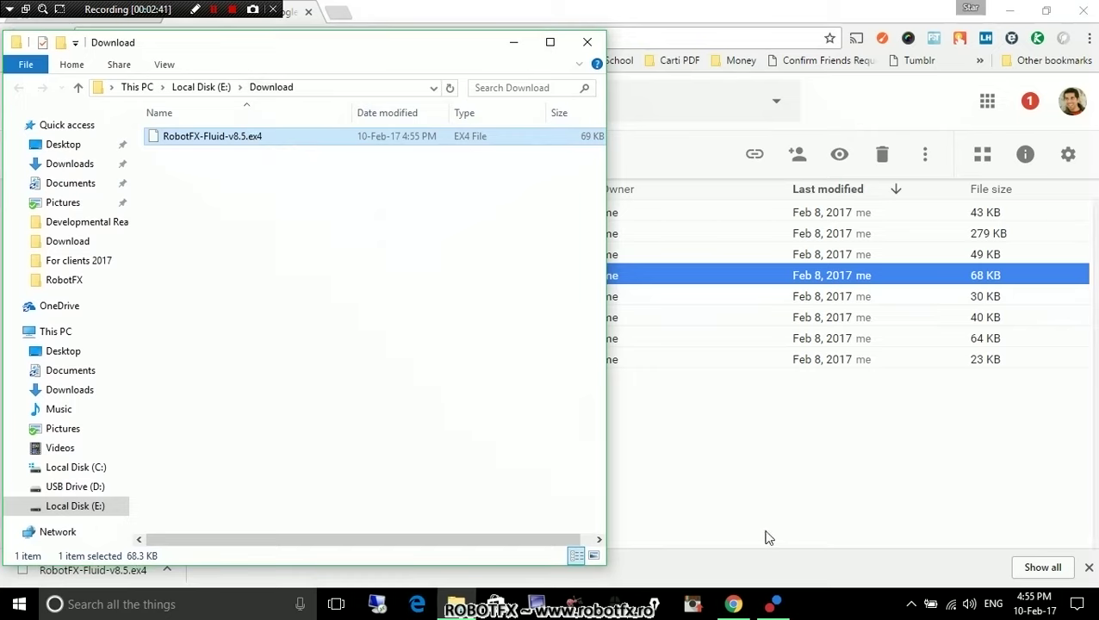
Open MetaTrader 4's data folder and place its window on the right half.
{"action": "left_click", "coordinate": [775, 607]}
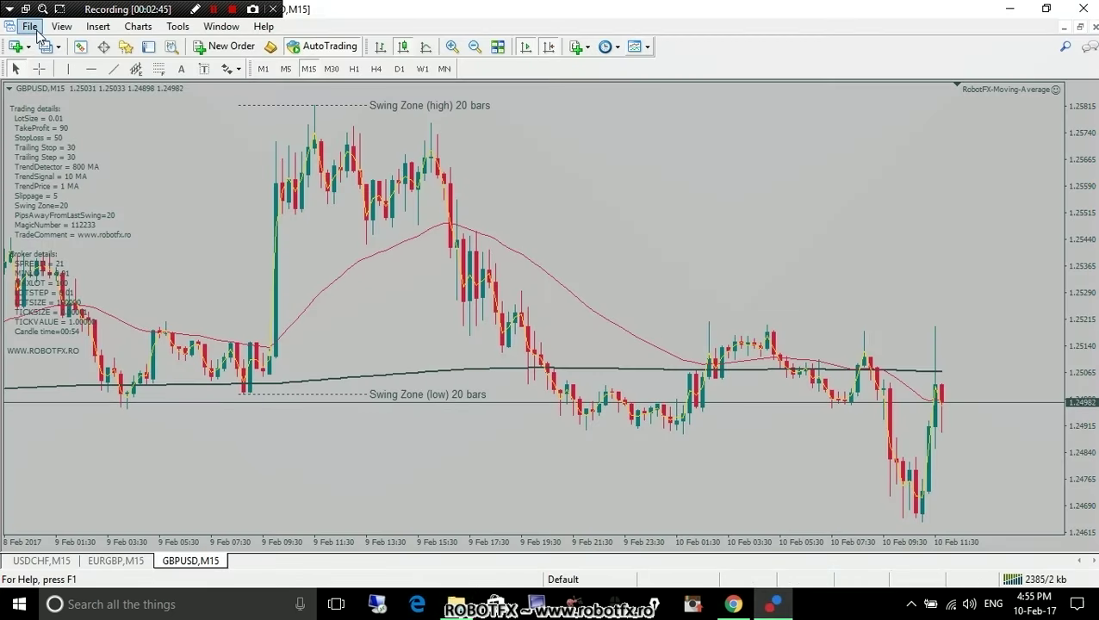
{"action": "left_click", "coordinate": [30, 26]}
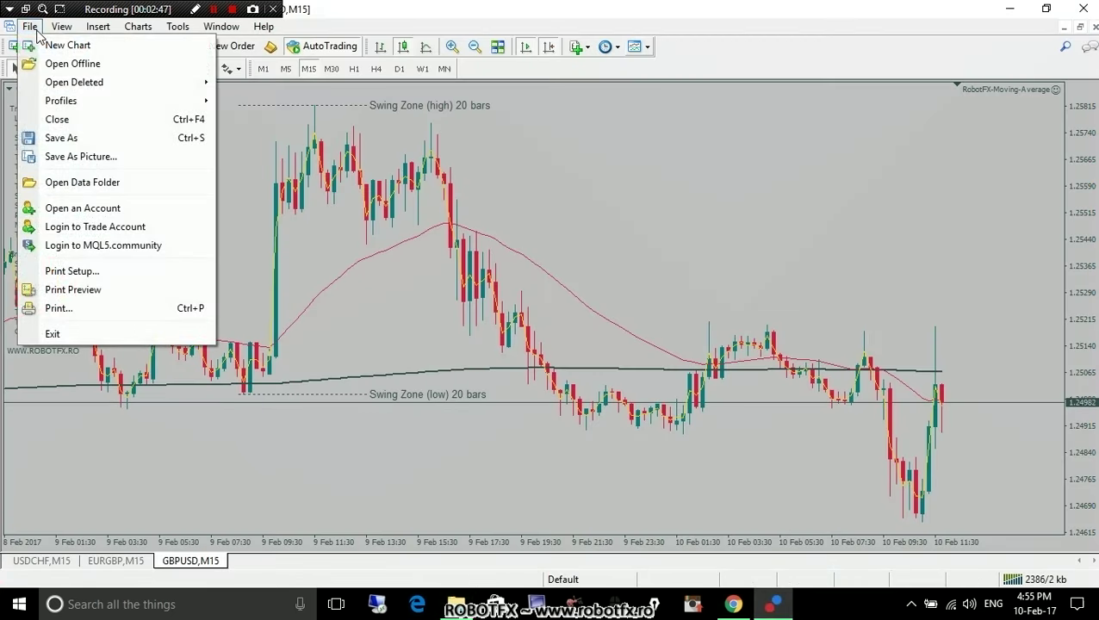
{"action": "left_click", "coordinate": [89, 184]}
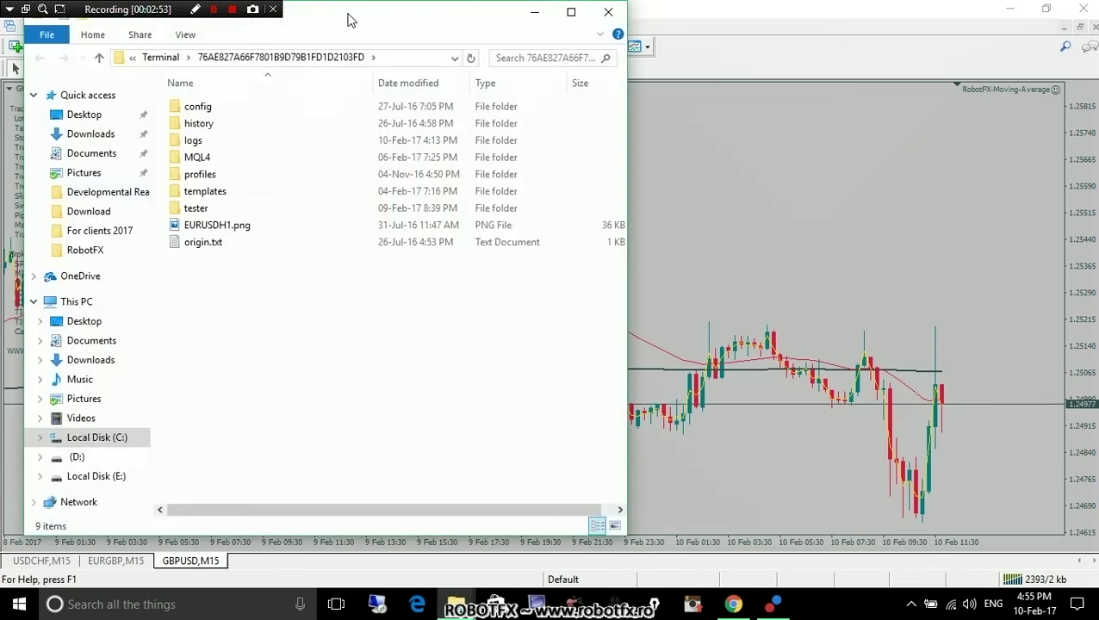
{"action": "left_click_drag", "start_coordinate": [348, 19], "coordinate": [805, 26]}
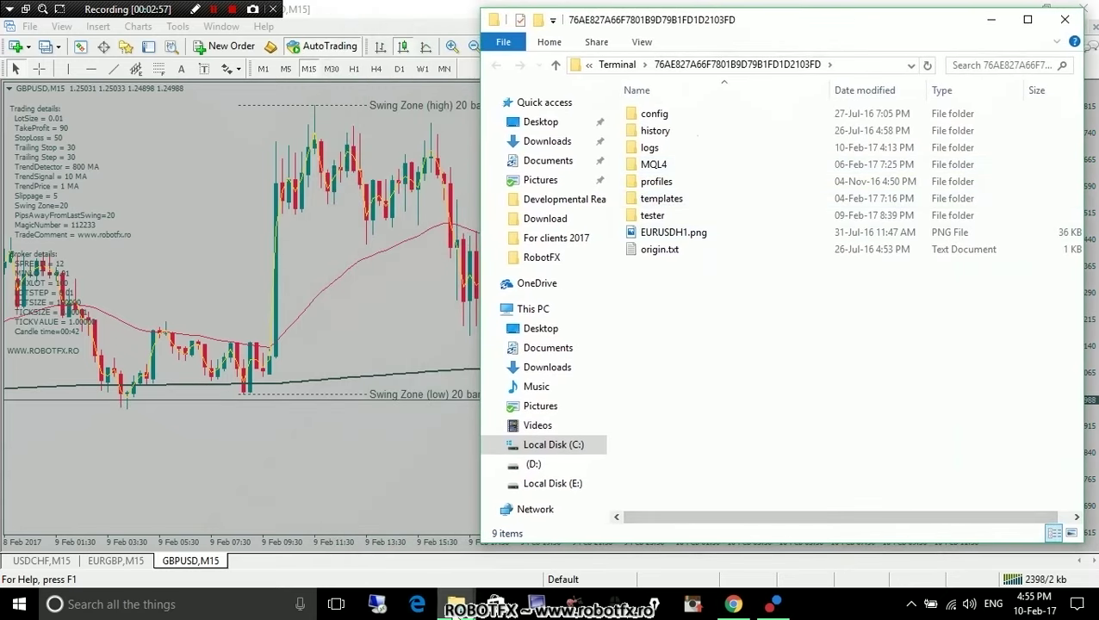
Navigate the data folder window into MQL4\Experts.
{"action": "mouse_move", "coordinate": [456, 604]}
{"action": "left_click", "coordinate": [404, 551]}
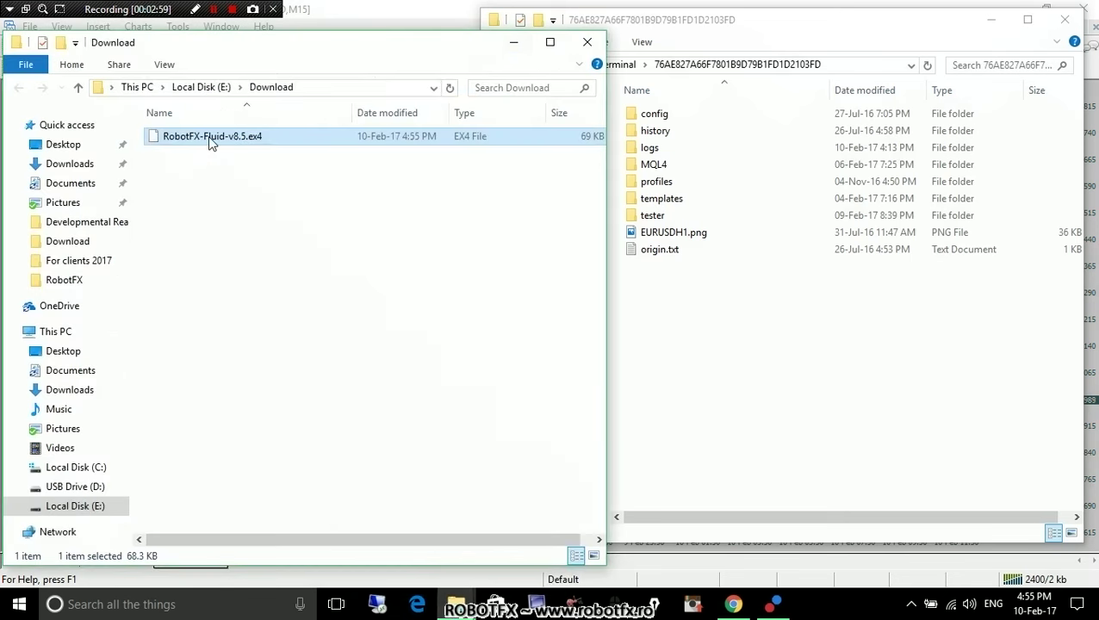
{"action": "left_click", "coordinate": [722, 166]}
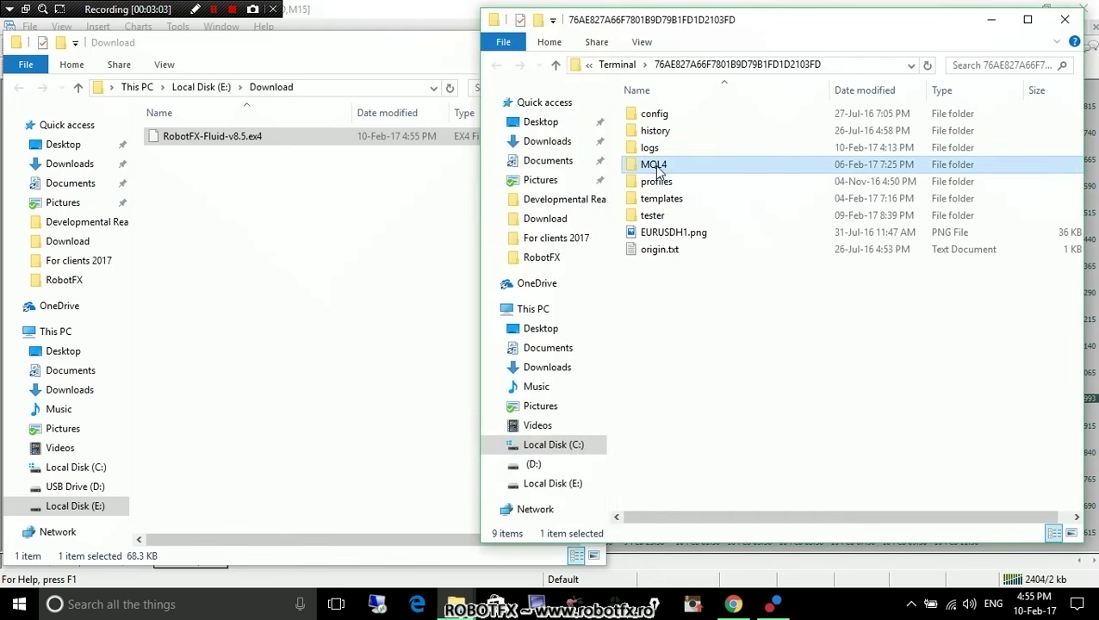
{"action": "double_click", "coordinate": [659, 167]}
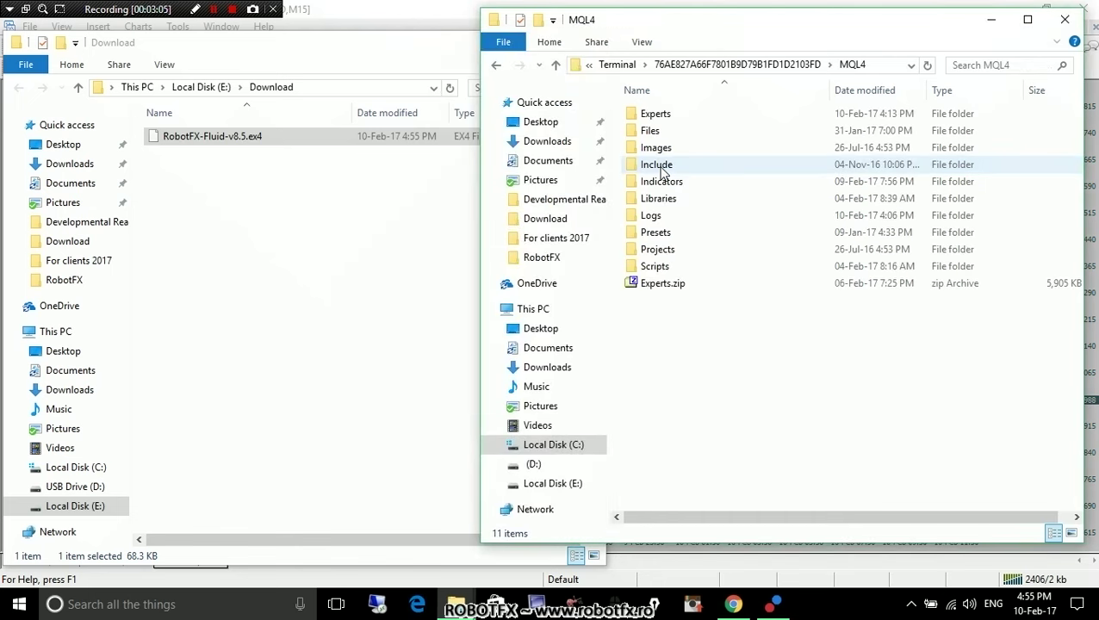
{"action": "double_click", "coordinate": [676, 117]}
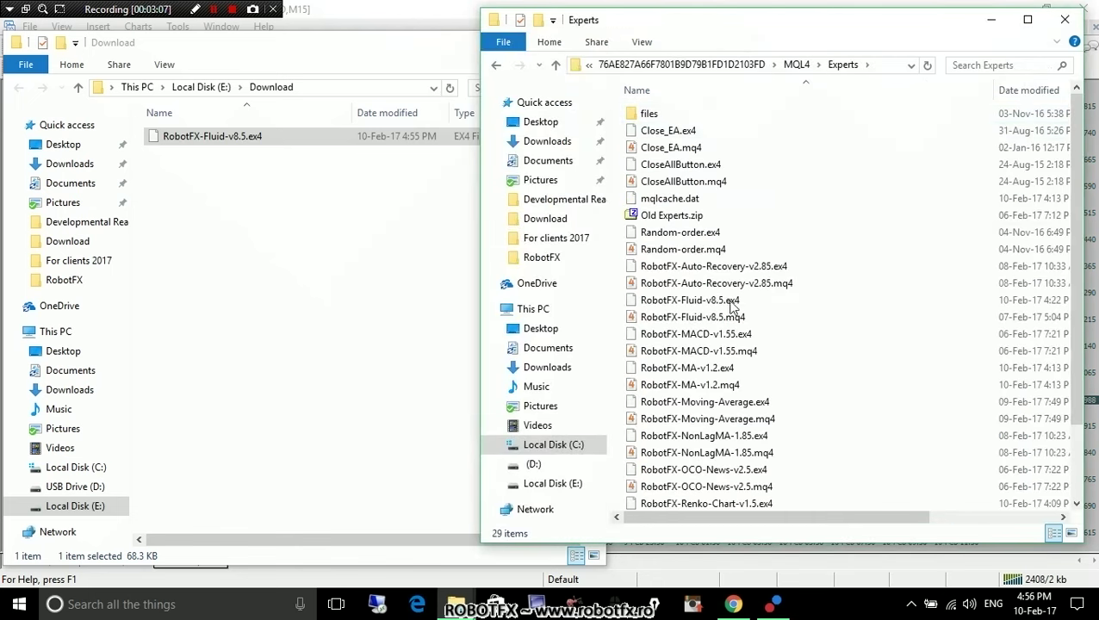
Copy RobotFX-Fluid-v8.5.ex4 from Download into Experts, replacing the existing file.
{"action": "left_click", "coordinate": [220, 144]}
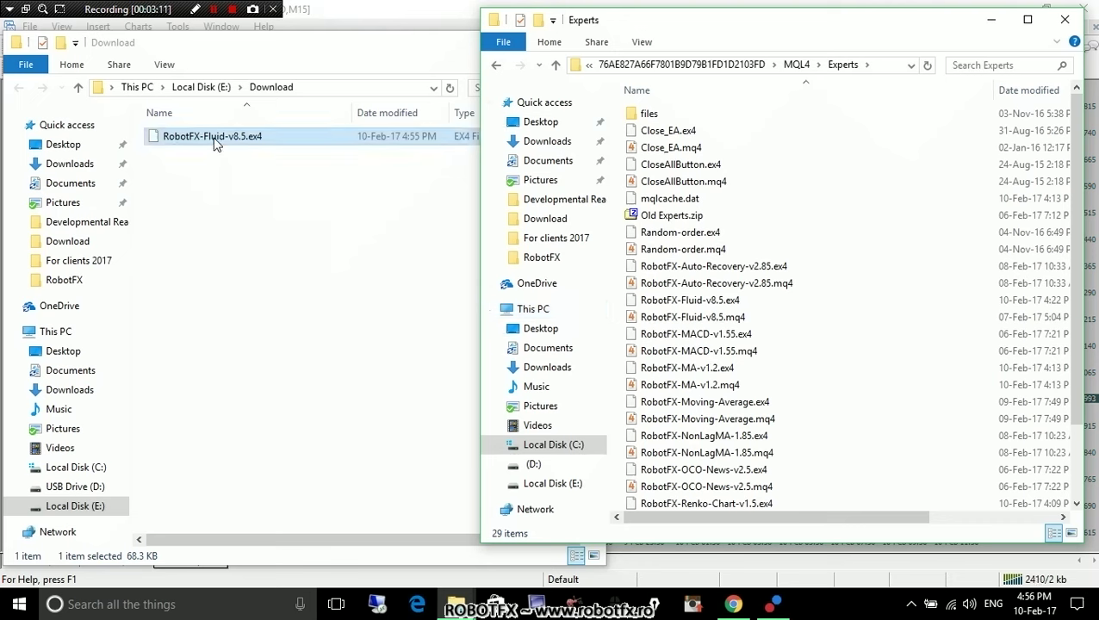
{"action": "right_click", "coordinate": [216, 144]}
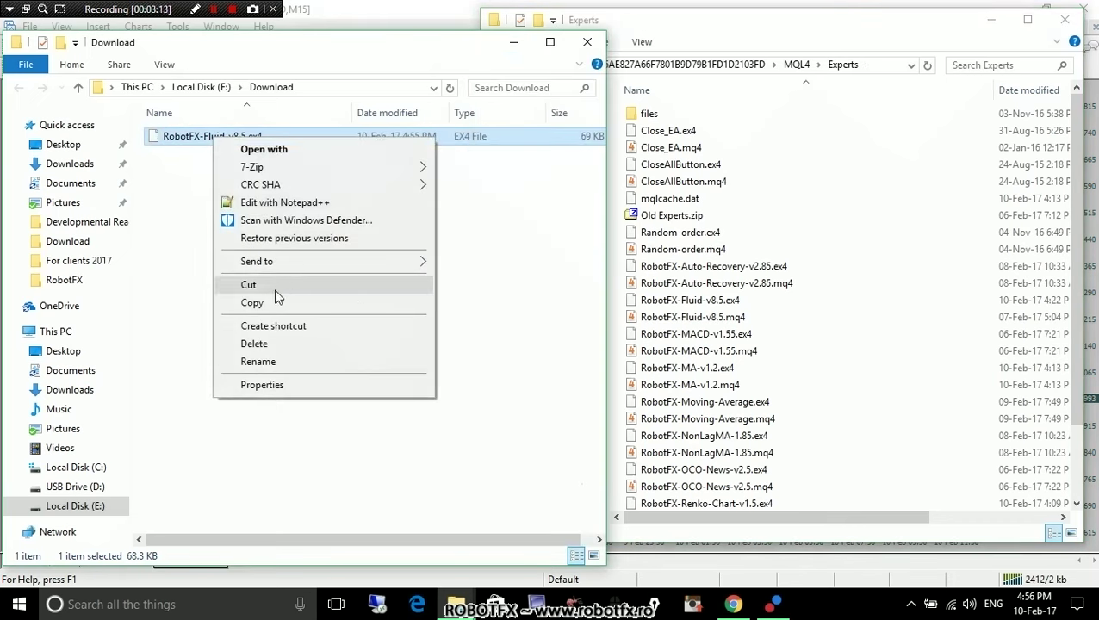
{"action": "left_click", "coordinate": [356, 446]}
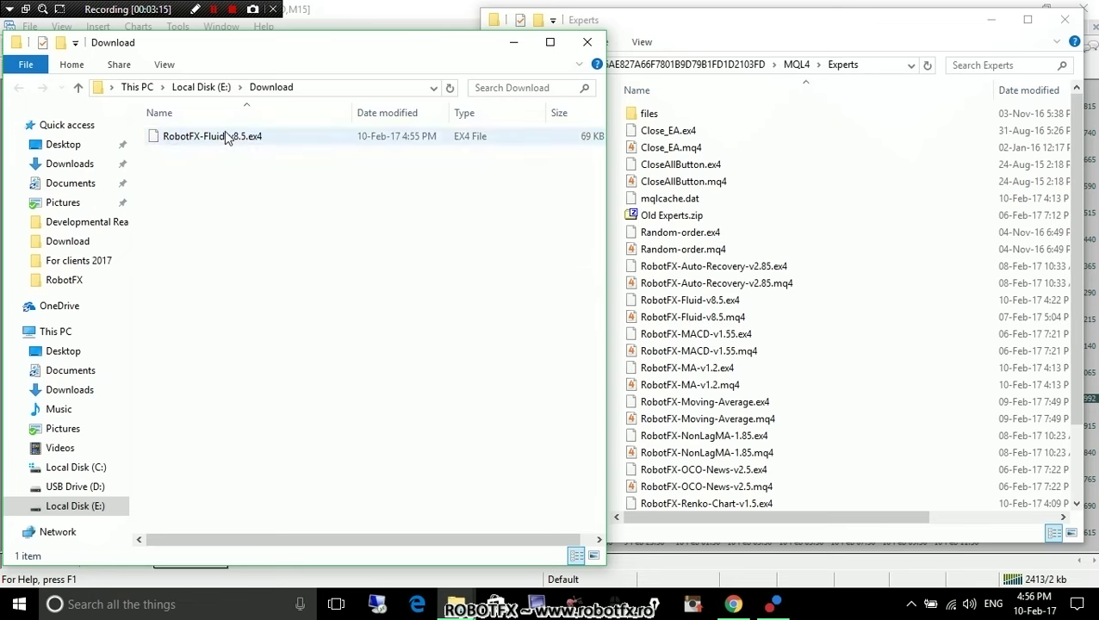
{"action": "left_click_drag", "start_coordinate": [225, 138], "coordinate": [909, 317]}
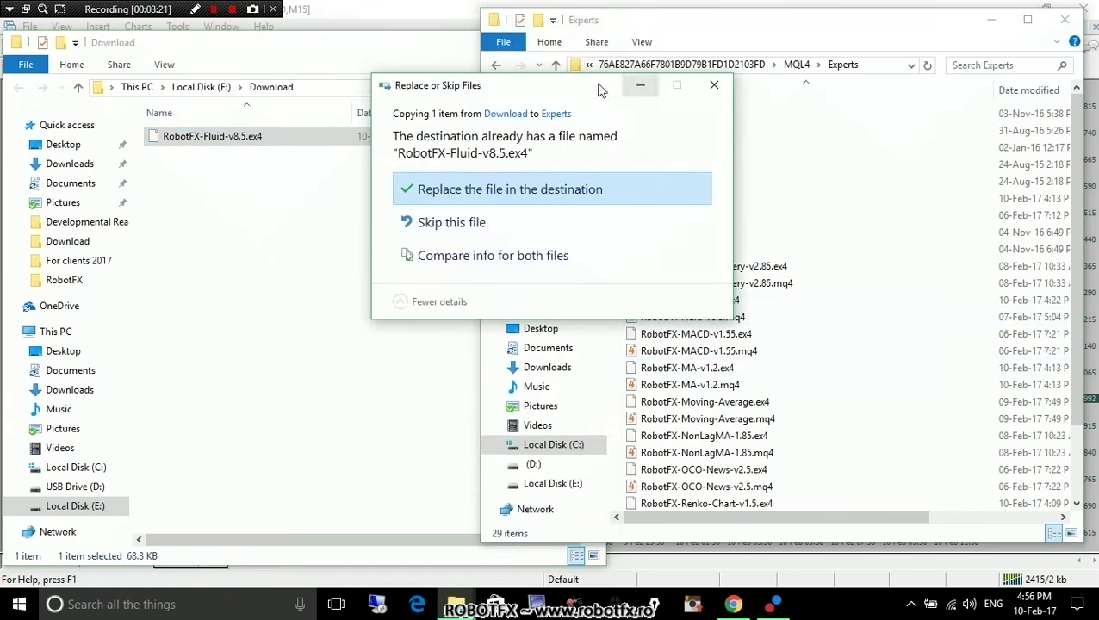
{"action": "left_click_drag", "start_coordinate": [601, 91], "coordinate": [381, 58]}
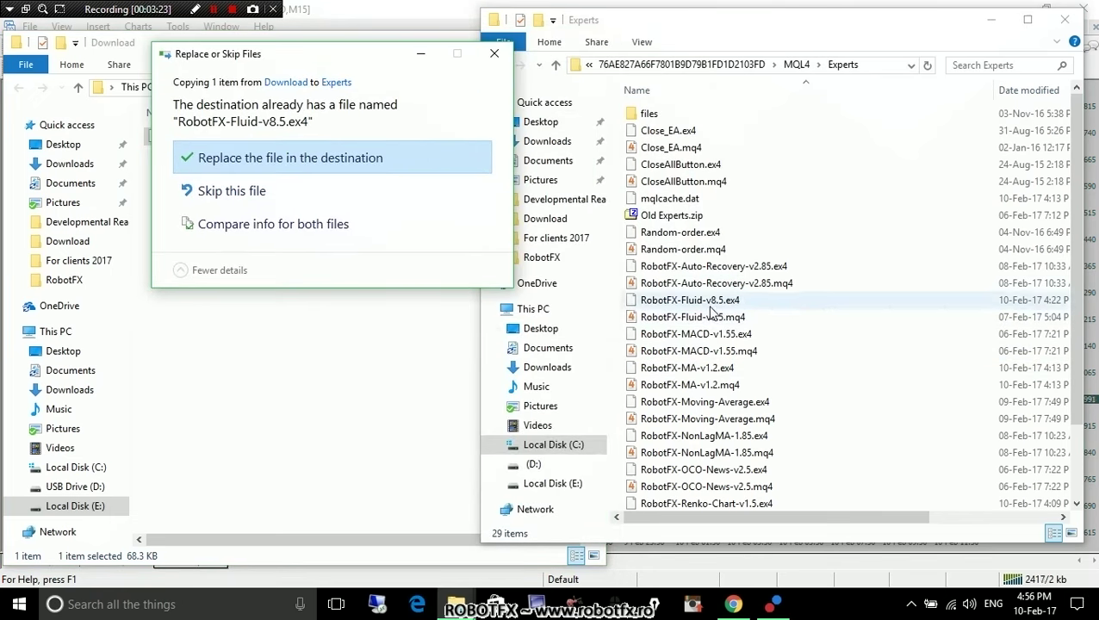
{"action": "left_click", "coordinate": [276, 158]}
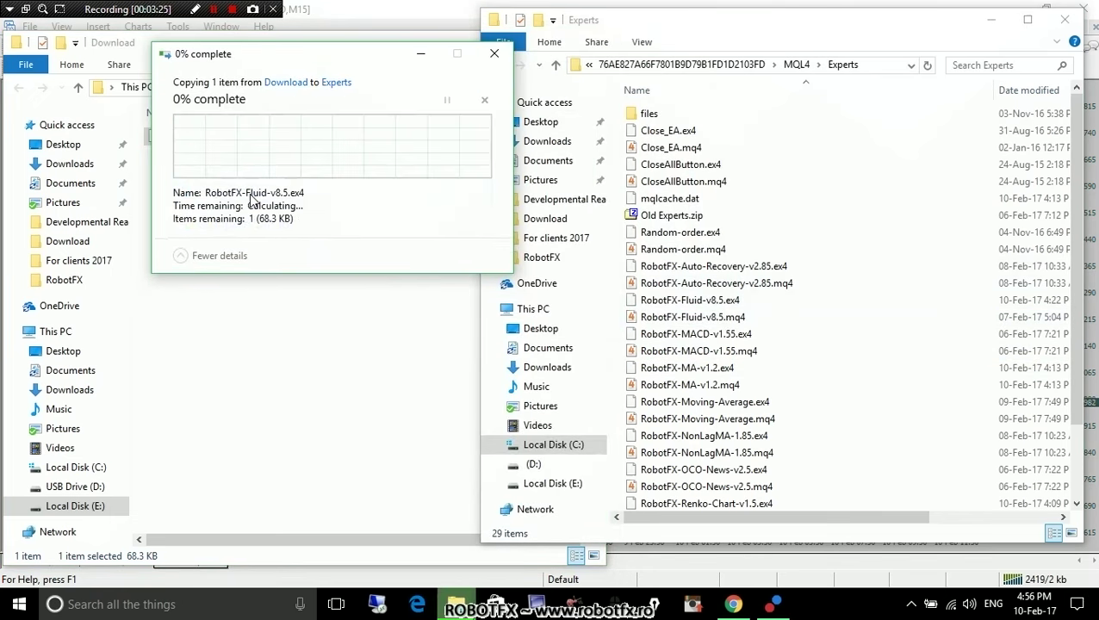
Check the copied RobotFX-Fluid-v8.5.ex4 in Experts and return to MetaTrader 4.
{"action": "left_click", "coordinate": [385, 316]}
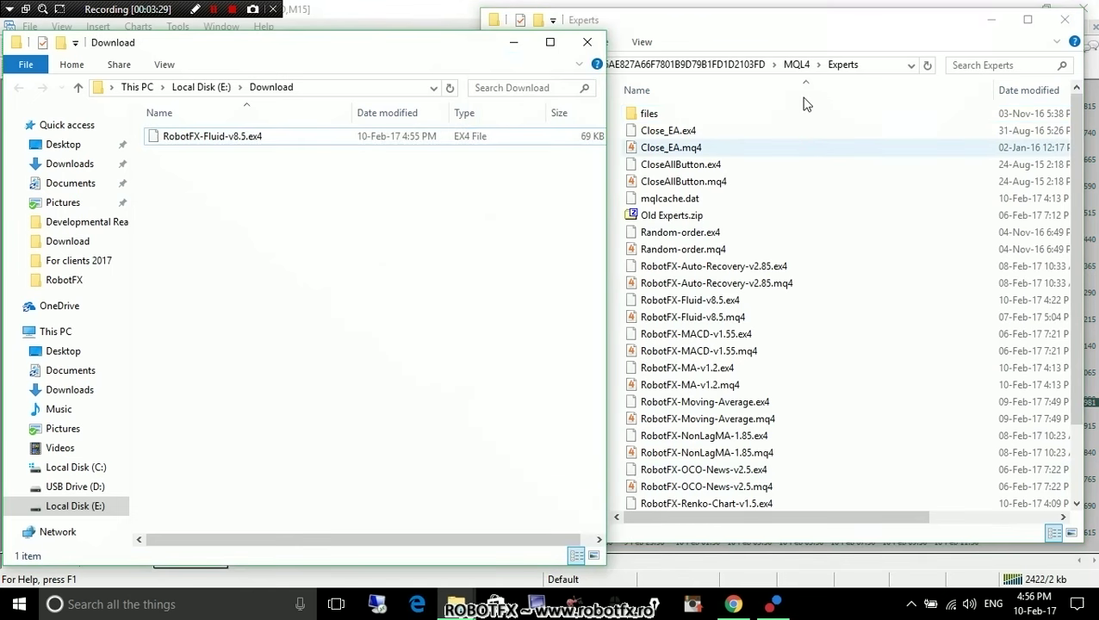
{"action": "left_click", "coordinate": [883, 67]}
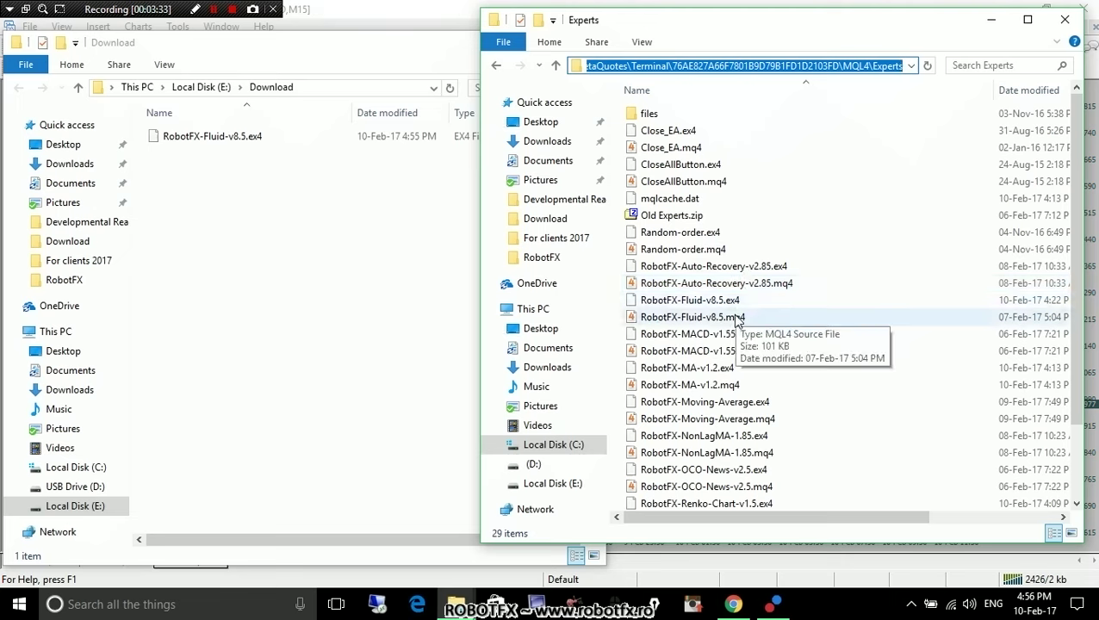
{"action": "left_click", "coordinate": [715, 301]}
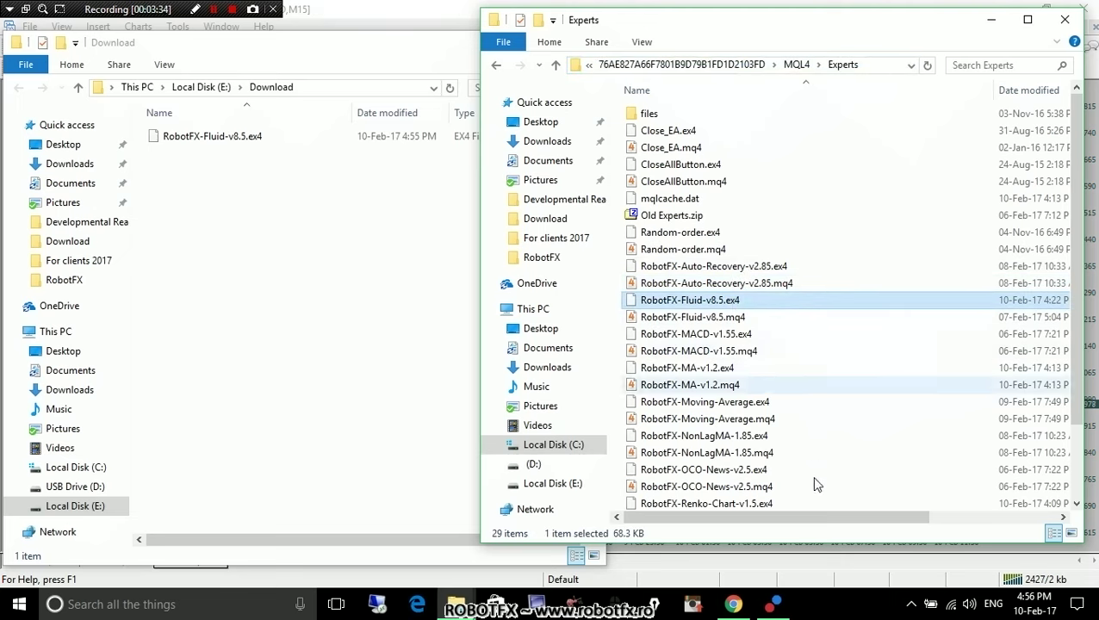
{"action": "left_click", "coordinate": [776, 609]}
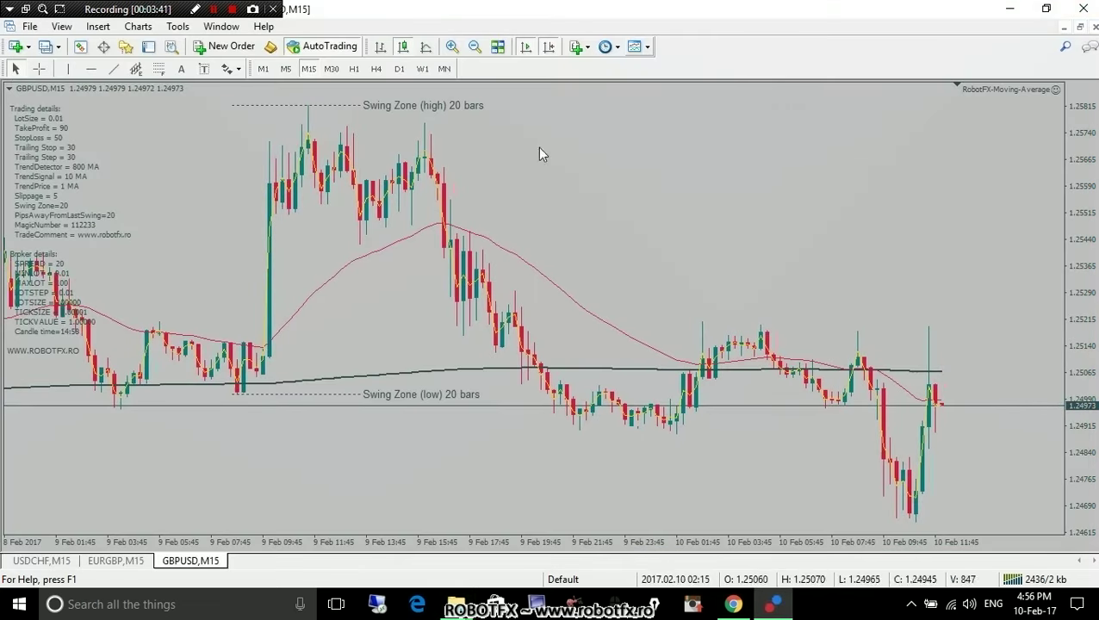
Refresh the Navigator's Expert Advisors list and select RobotFX-Moving-Average.
{"action": "left_click", "coordinate": [126, 48]}
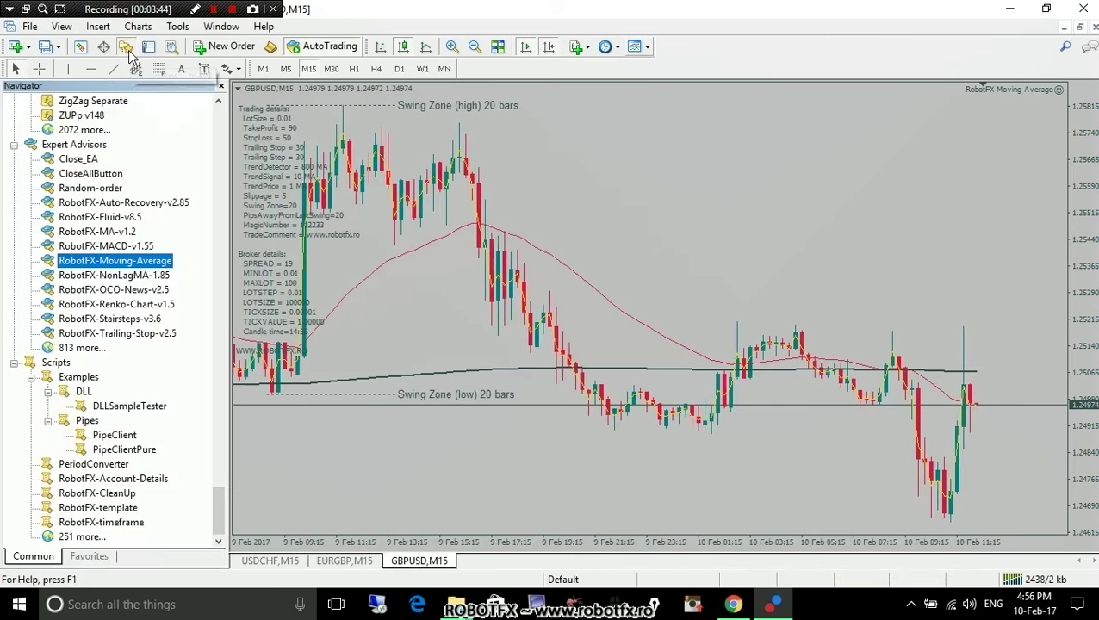
{"action": "right_click", "coordinate": [177, 247]}
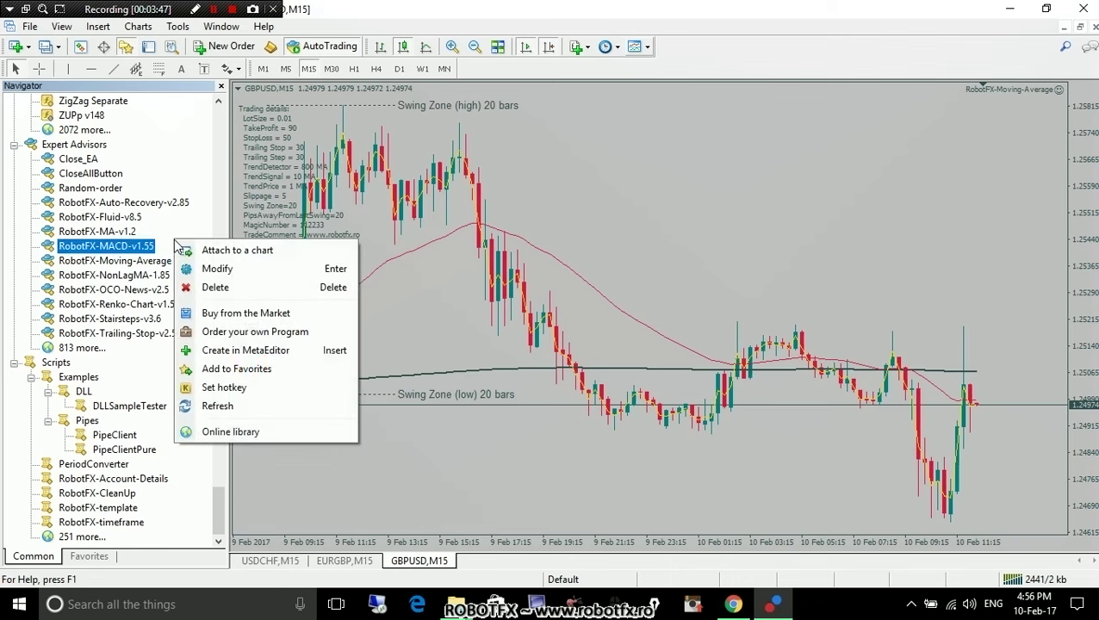
{"action": "left_click", "coordinate": [228, 408]}
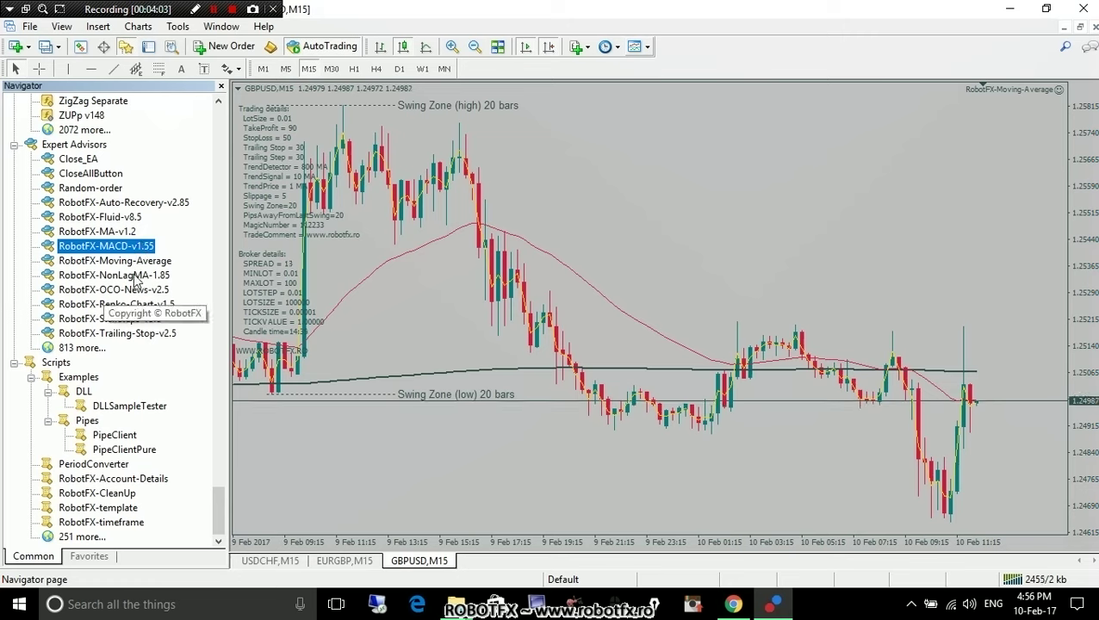
{"action": "left_click", "coordinate": [115, 261]}
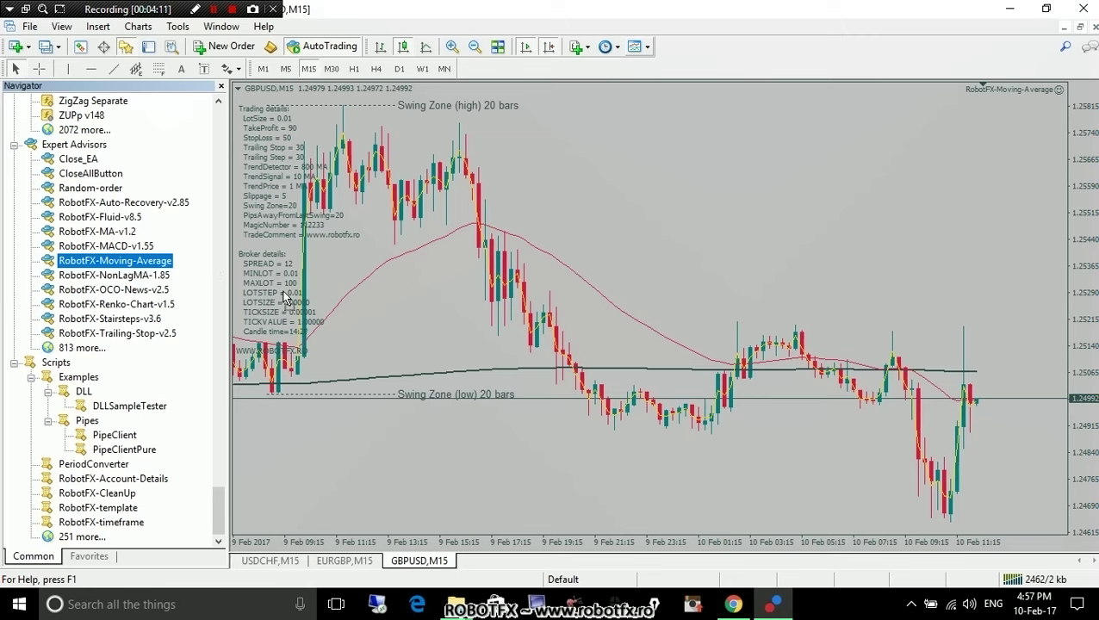
Attach RobotFX-Moving-Average to the GBPUSD M15 chart, confirm the restart, and accept default inputs.
{"action": "left_click_drag", "start_coordinate": [534, 234], "coordinate": [534, 234]}
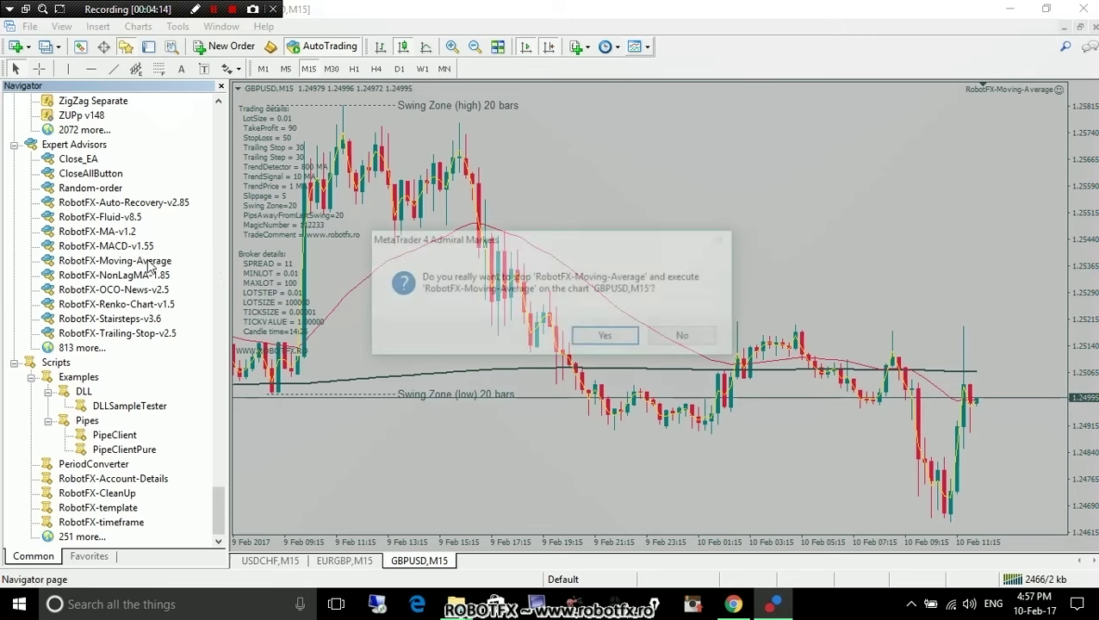
{"action": "left_click", "coordinate": [607, 338]}
{"action": "left_click", "coordinate": [664, 296]}
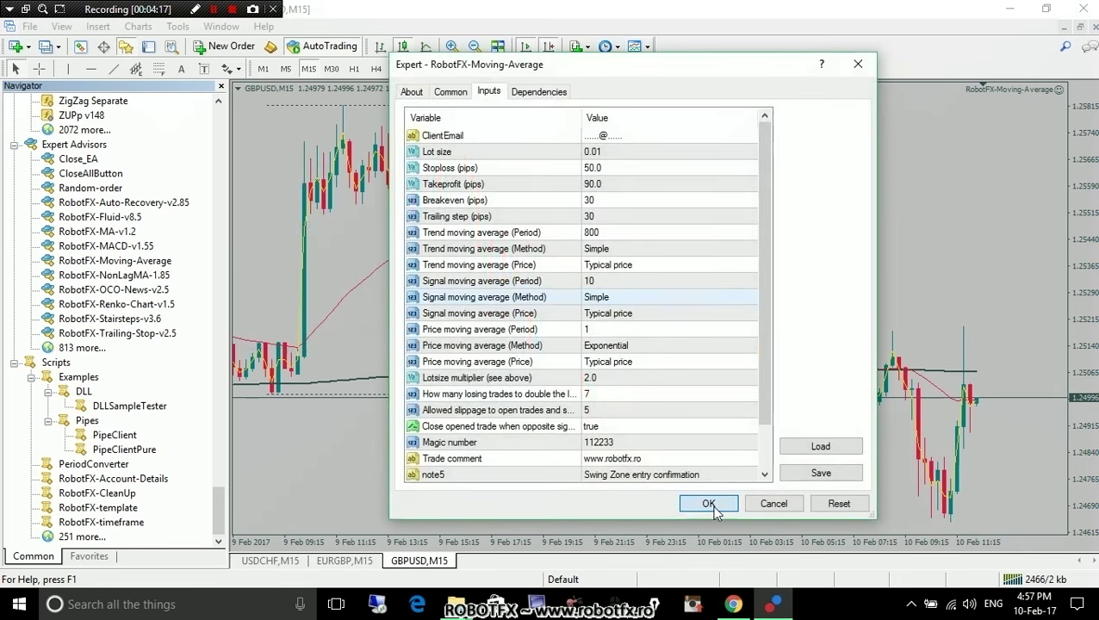
{"action": "left_click", "coordinate": [708, 504]}
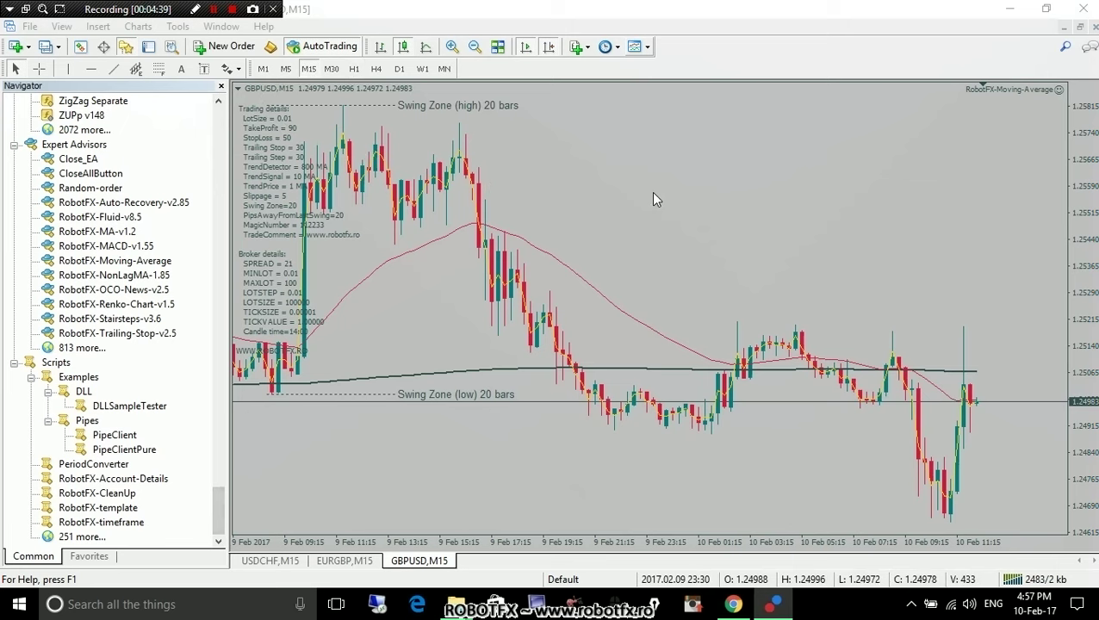
Open the running expert's settings with F7 and enter a client e-mail address in ClientEmail.
{"action": "key", "text": "F7"}
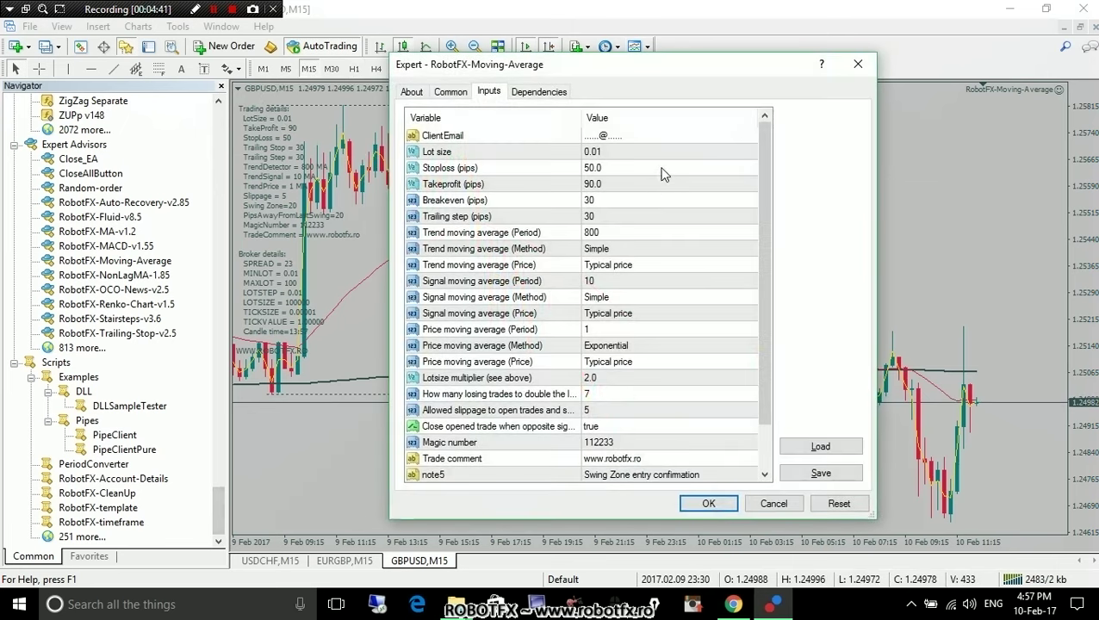
{"action": "double_click", "coordinate": [660, 138]}
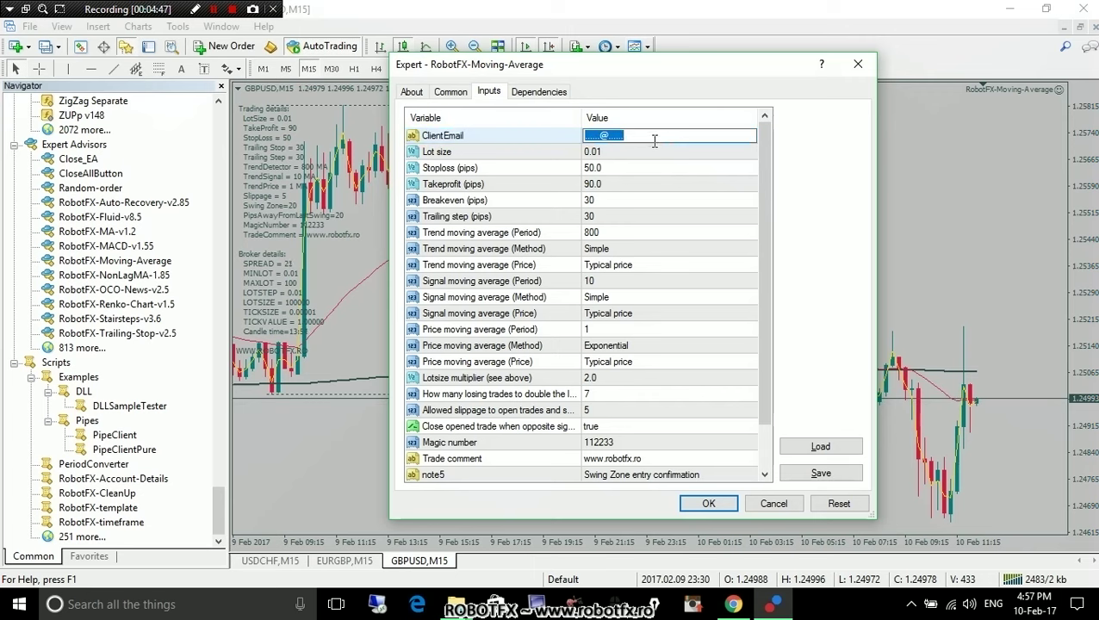
{"action": "key", "text": "Return"}
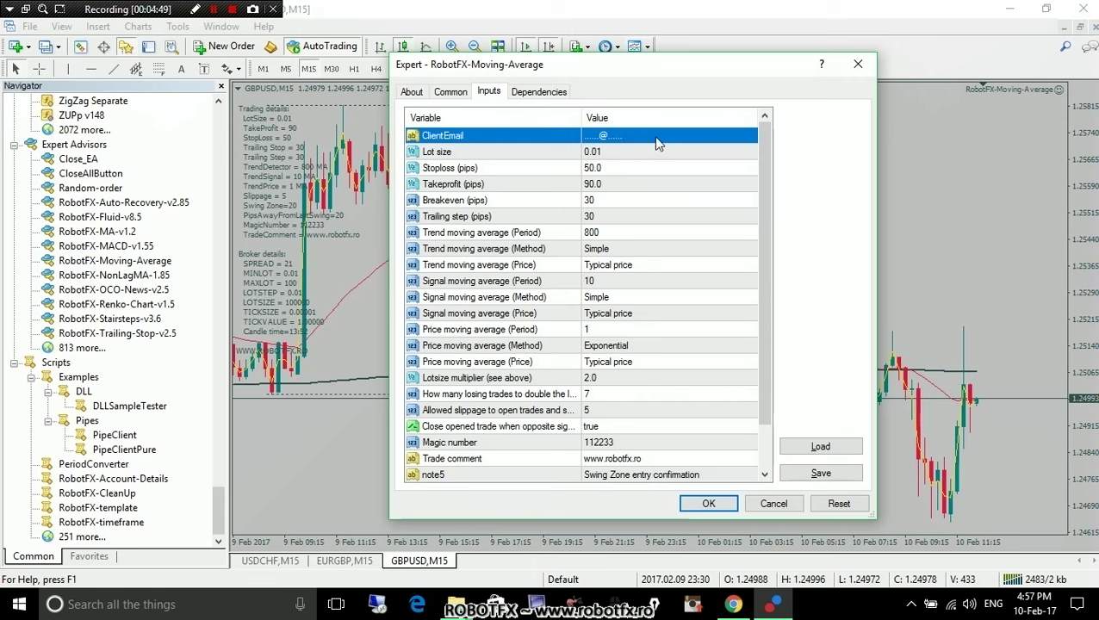
{"action": "left_click", "coordinate": [656, 137]}
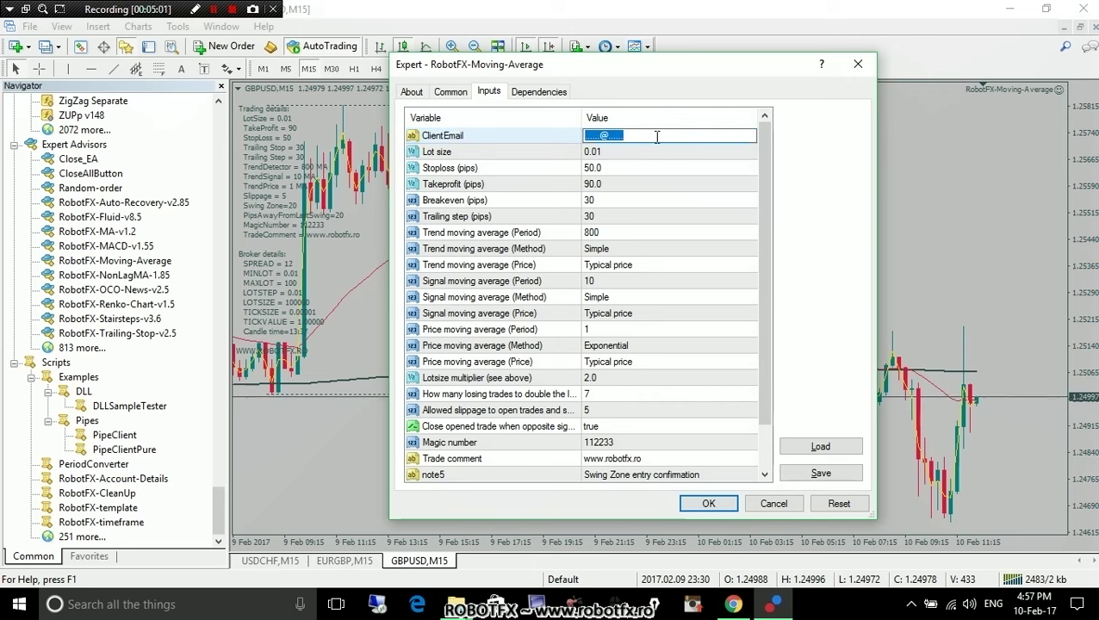
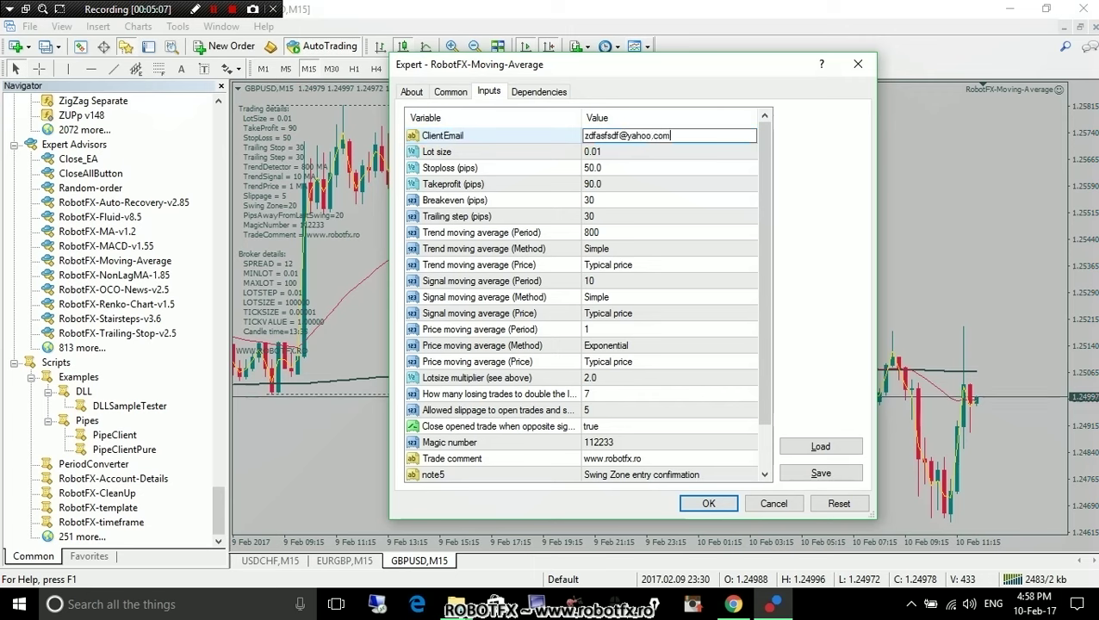
{"action": "left_click", "coordinate": [671, 185]}
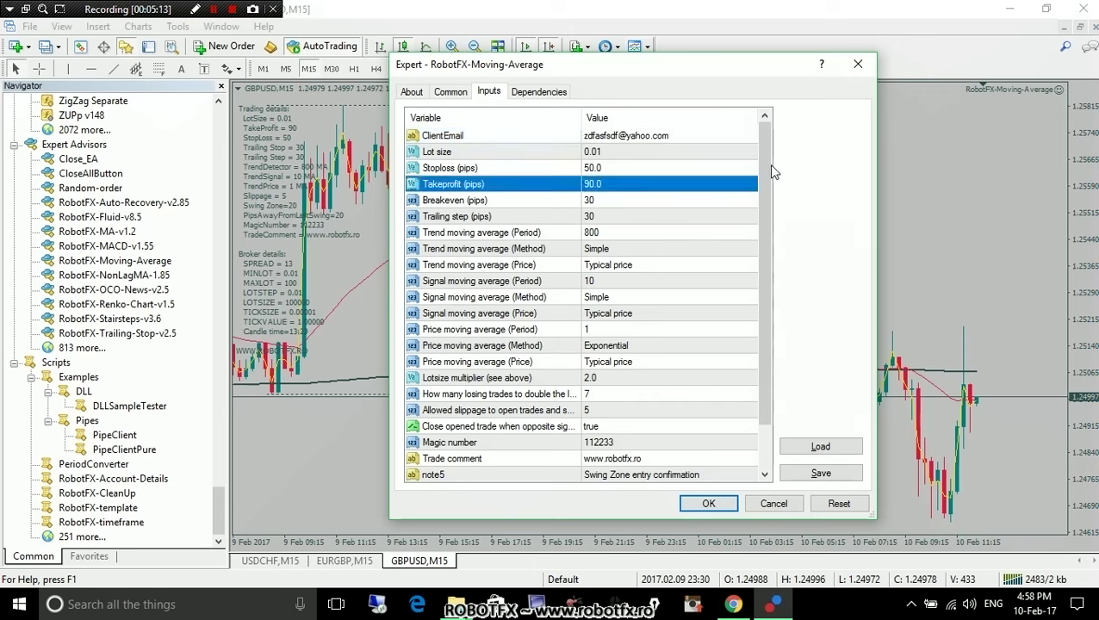
{"action": "left_click_drag", "start_coordinate": [764, 163], "coordinate": [771, 128]}
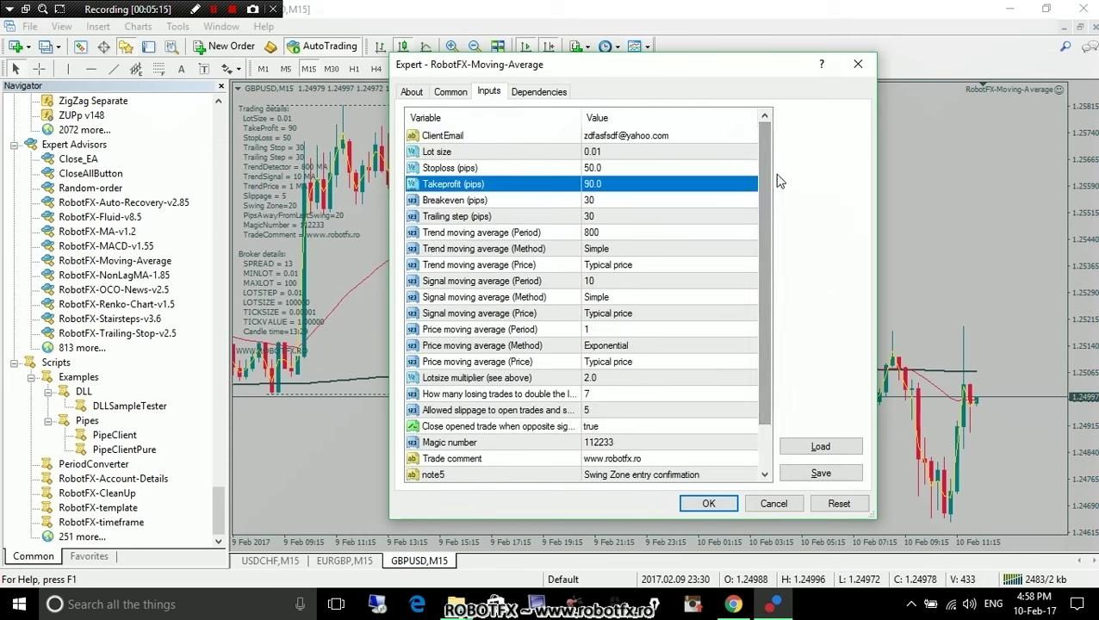
{"action": "left_click_drag", "start_coordinate": [771, 169], "coordinate": [769, 148]}
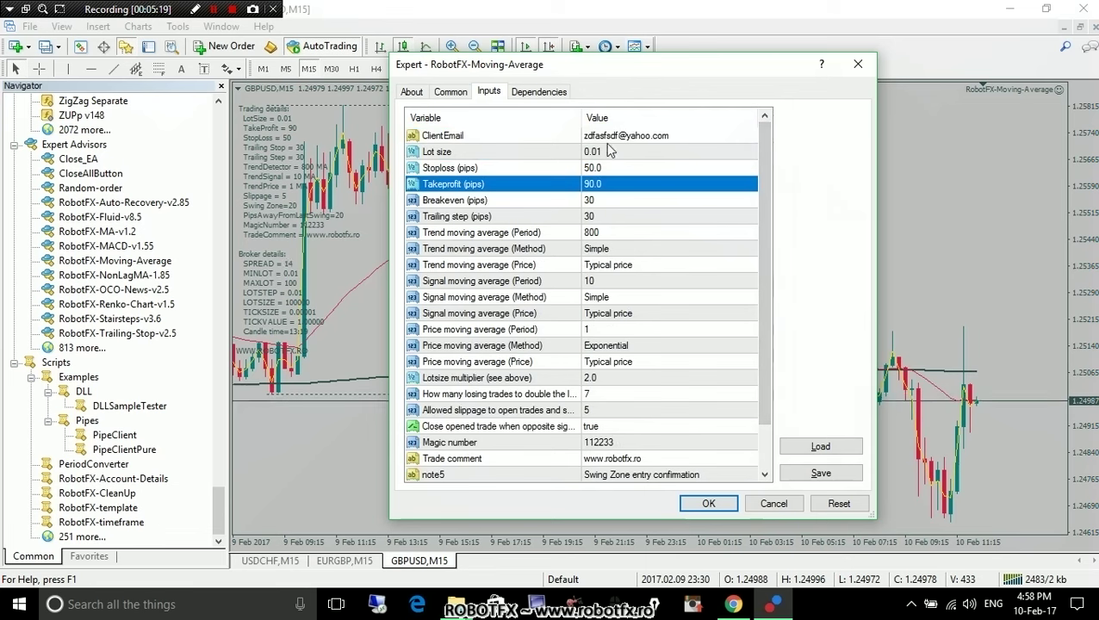
{"action": "left_click", "coordinate": [548, 137]}
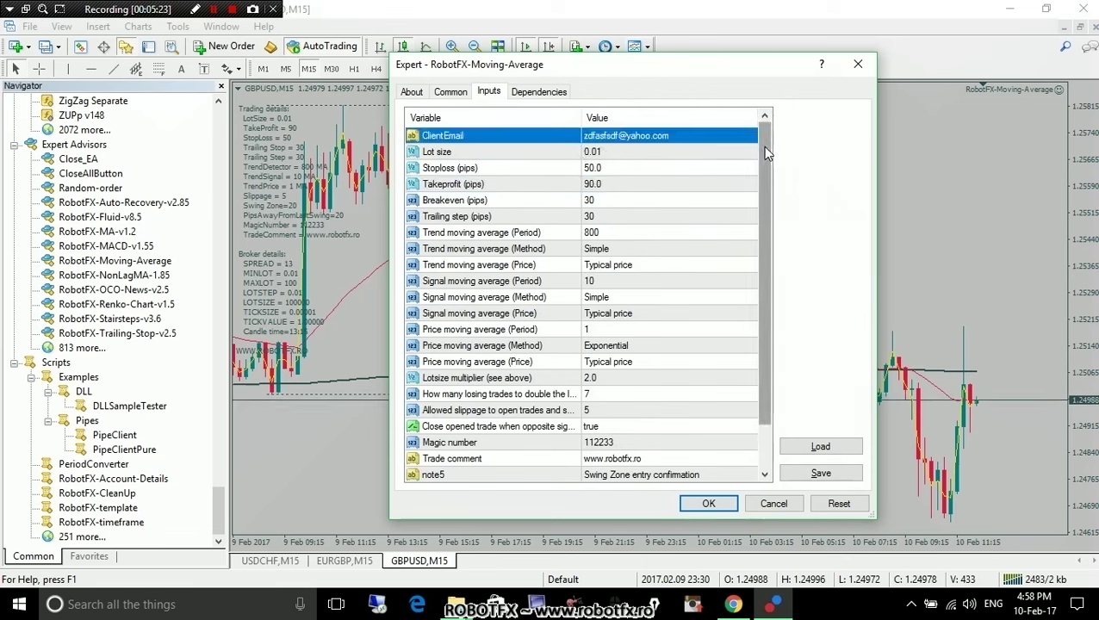
Reset RobotFX-Moving-Average inputs to defaults and confirm to attach it to GBPUSD M15.
{"action": "left_click_drag", "start_coordinate": [762, 146], "coordinate": [775, 135]}
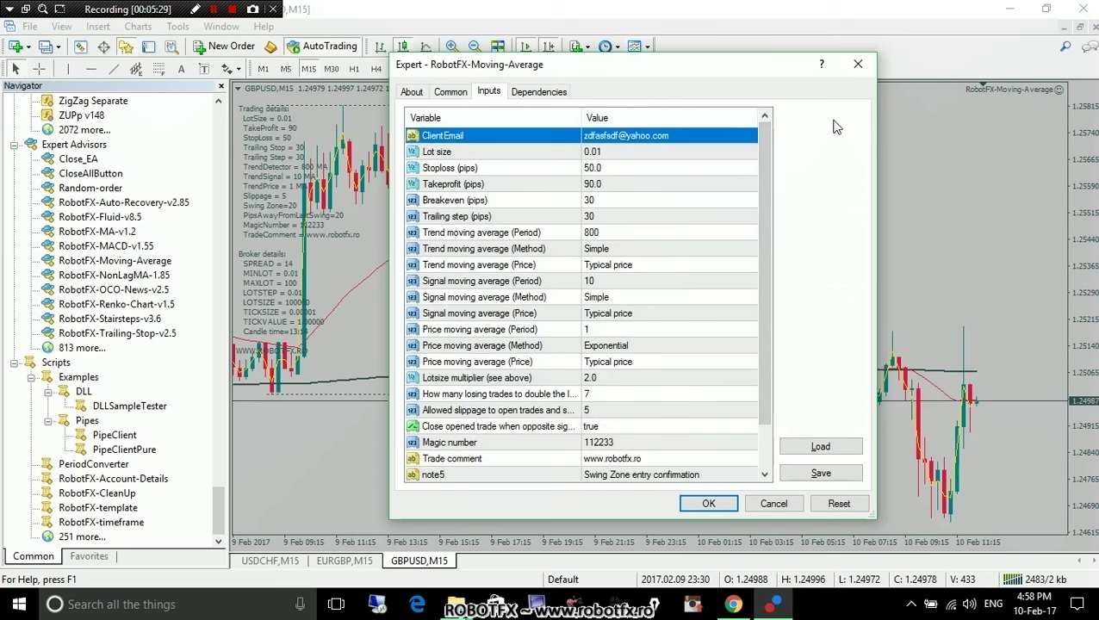
{"action": "scroll", "coordinate": [776, 235], "scroll_direction": "down", "scroll_amount": 1}
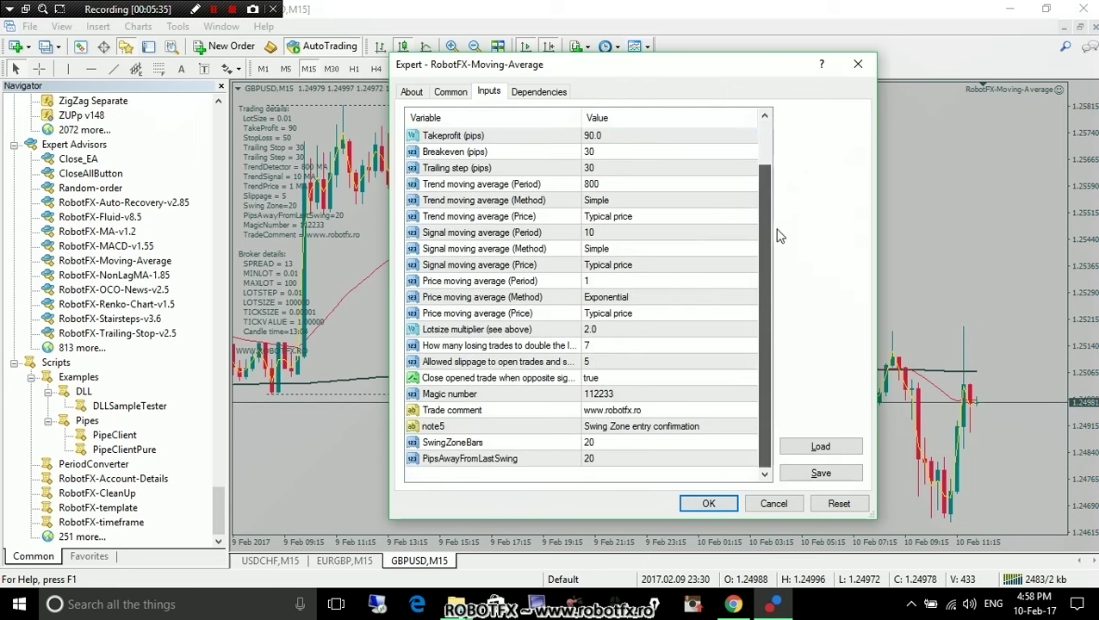
{"action": "scroll", "coordinate": [773, 121], "scroll_direction": "up", "scroll_amount": 1}
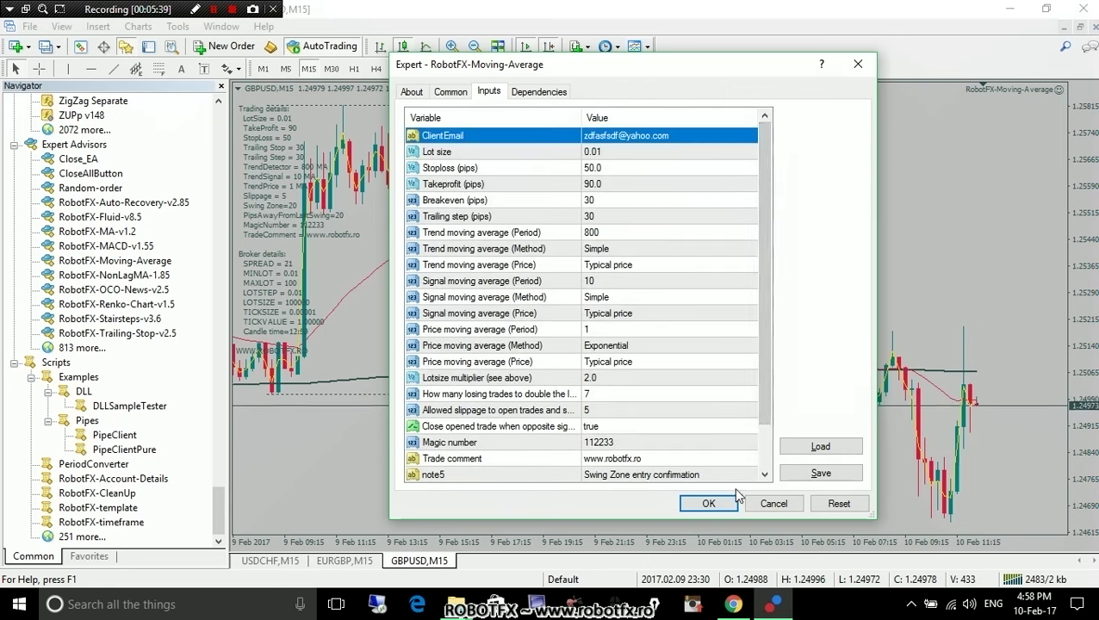
{"action": "left_click", "coordinate": [838, 507]}
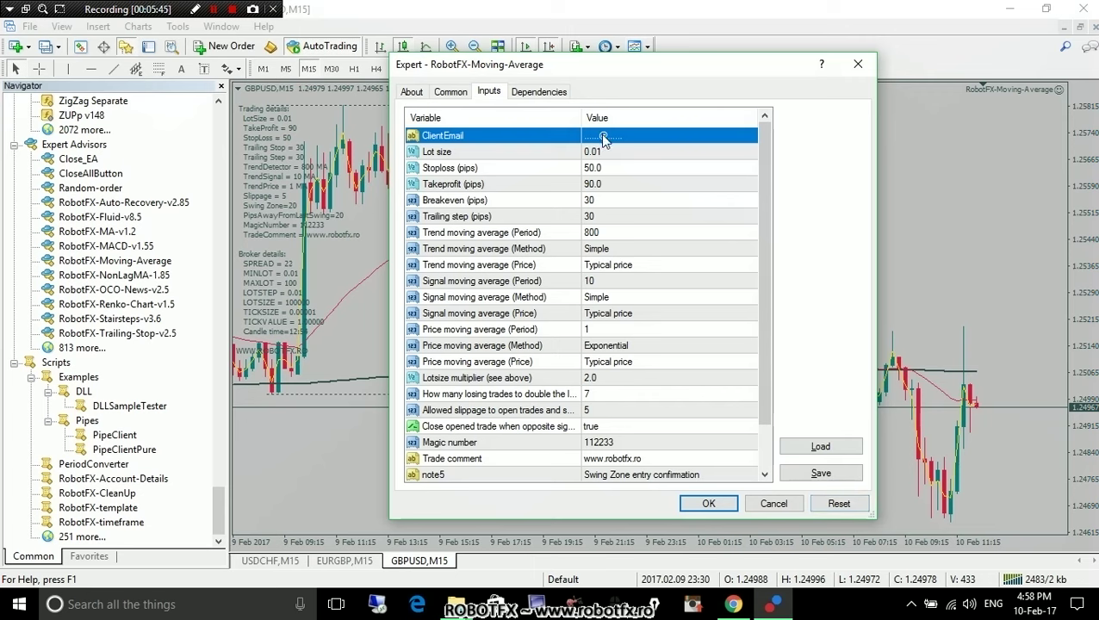
{"action": "left_click", "coordinate": [603, 168]}
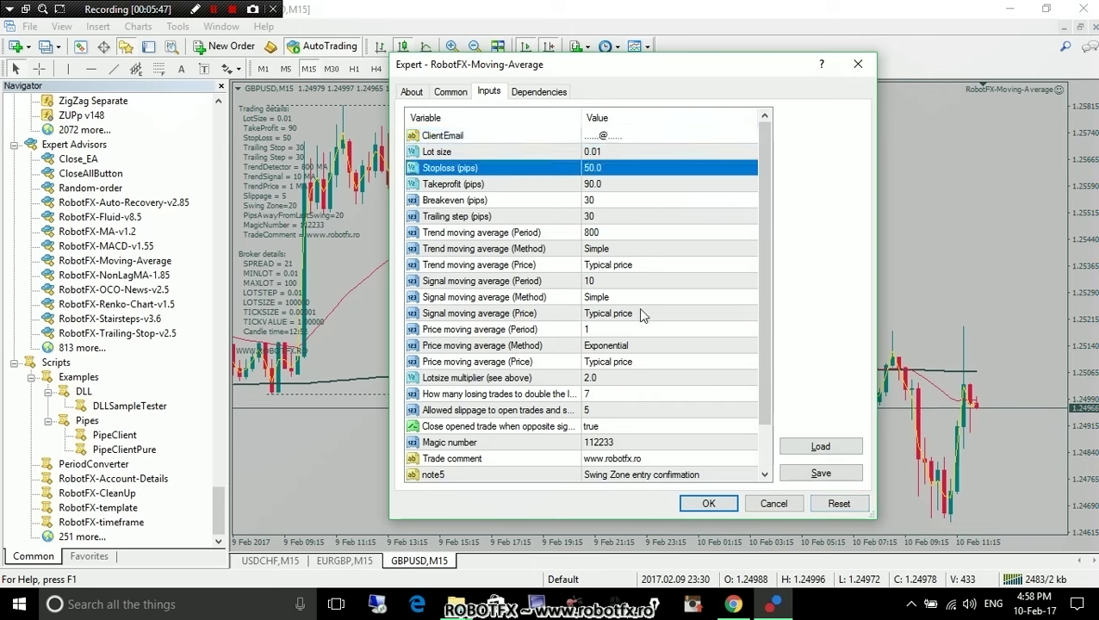
{"action": "left_click_drag", "start_coordinate": [654, 436], "coordinate": [626, 203]}
{"action": "scroll", "coordinate": [637, 267], "scroll_direction": "down", "scroll_amount": 1}
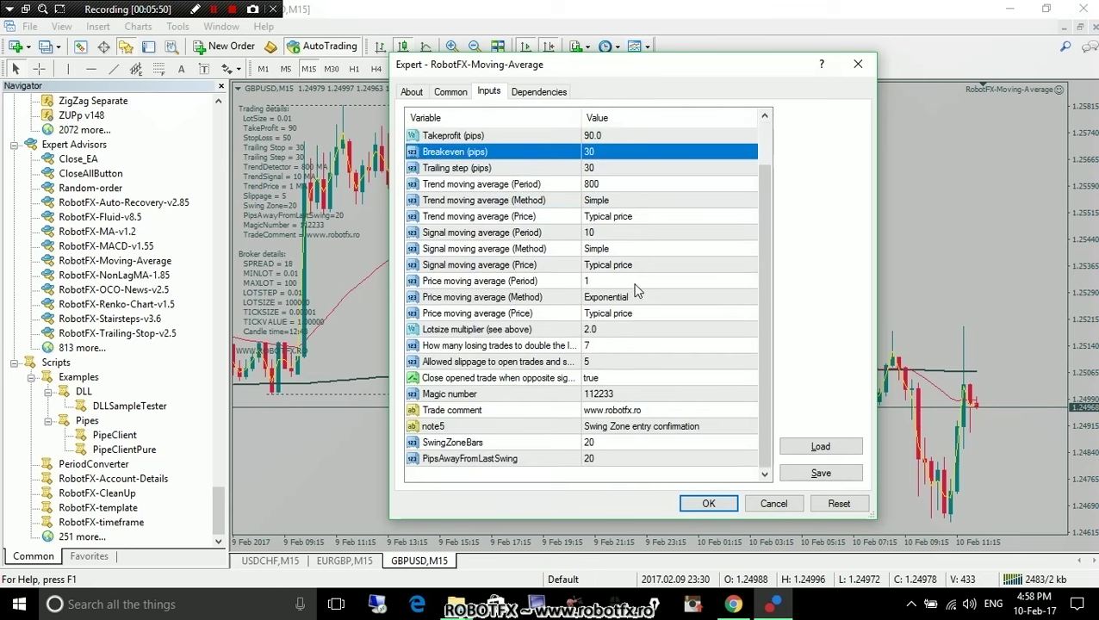
{"action": "left_click", "coordinate": [709, 504]}
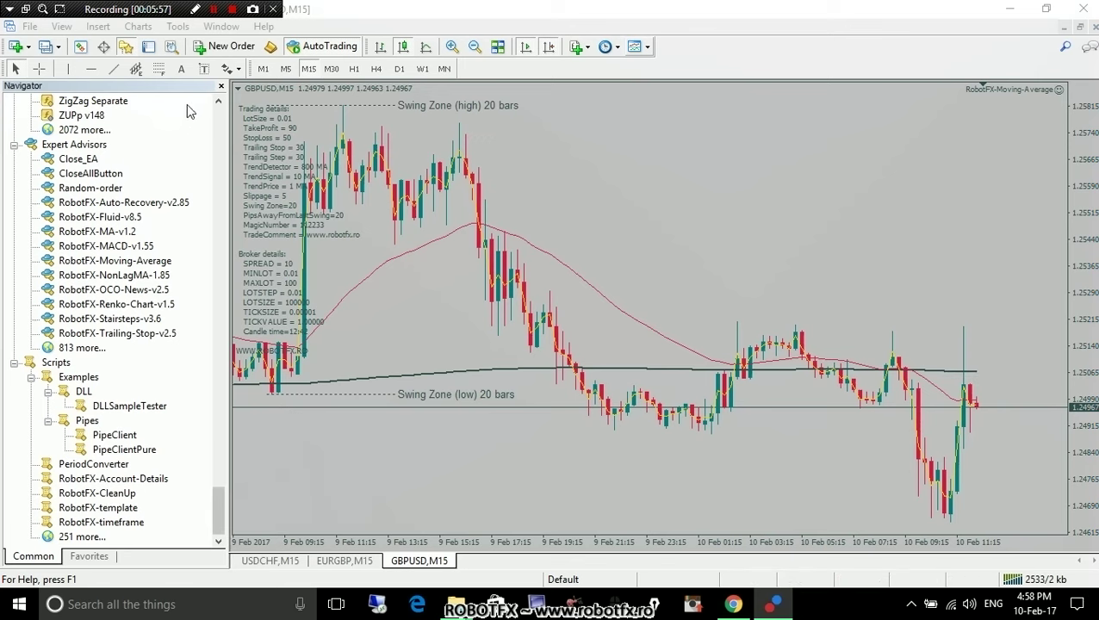
Switch to Chrome and open CONTACT from the robotfx.ro demo versions tab.
{"action": "left_click", "coordinate": [734, 604]}
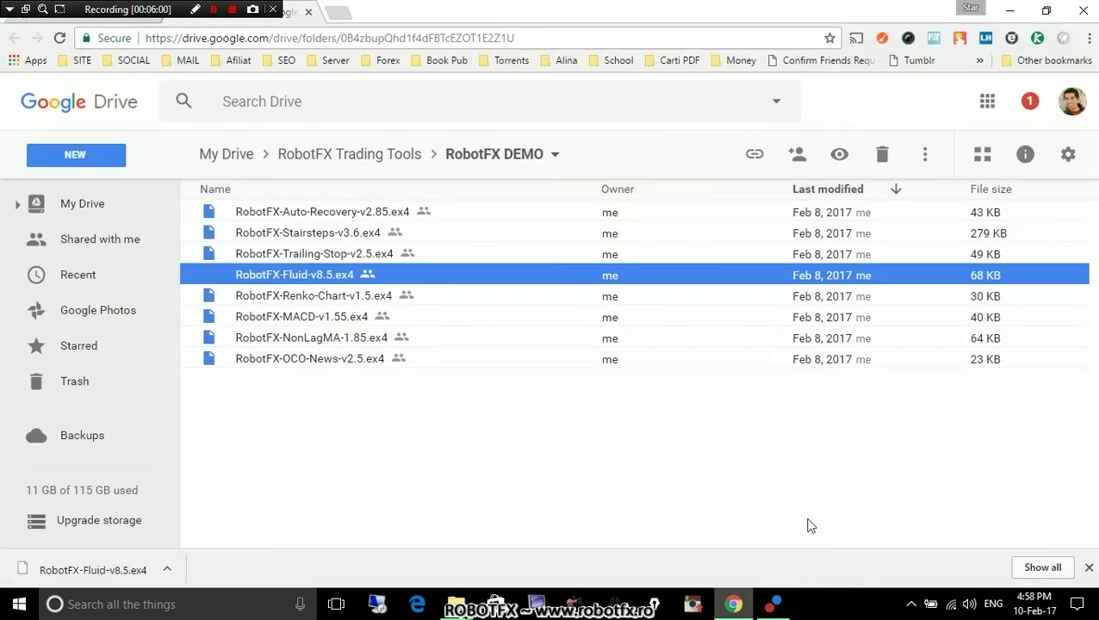
{"action": "left_click", "coordinate": [131, 15]}
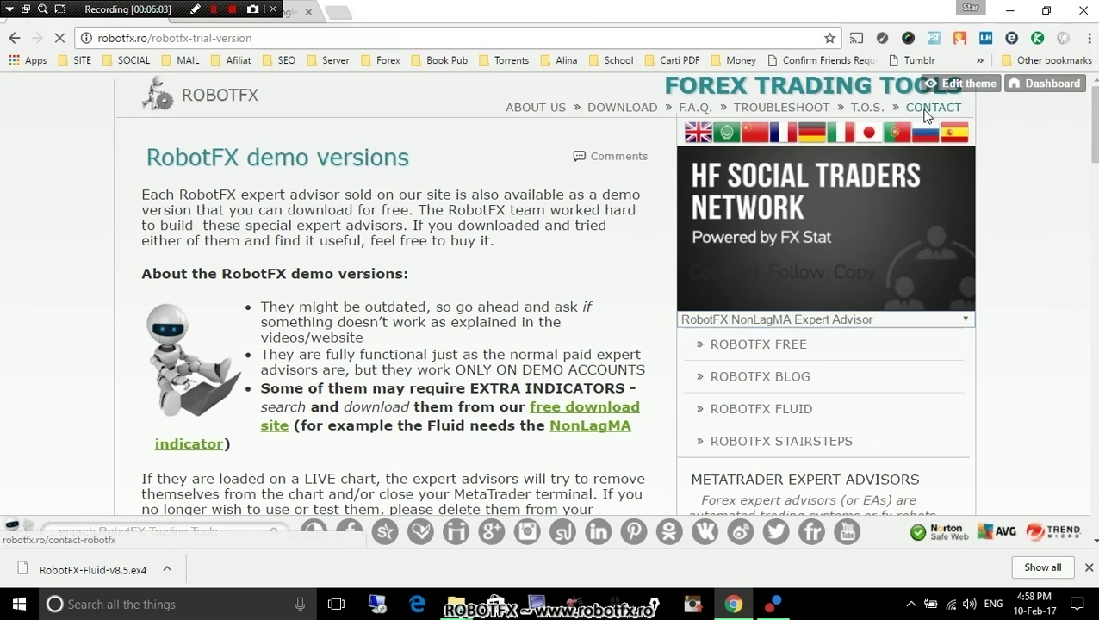
{"action": "left_click", "coordinate": [928, 110]}
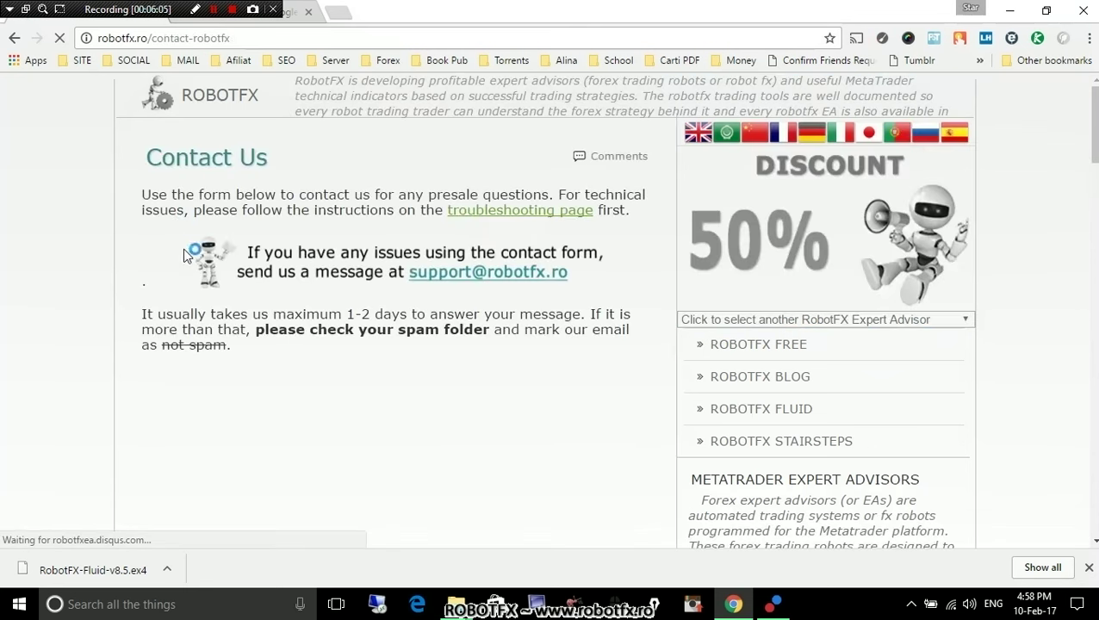
{"action": "left_click", "coordinate": [1090, 570]}
{"action": "scroll", "coordinate": [270, 359], "scroll_direction": "down", "scroll_amount": 1}
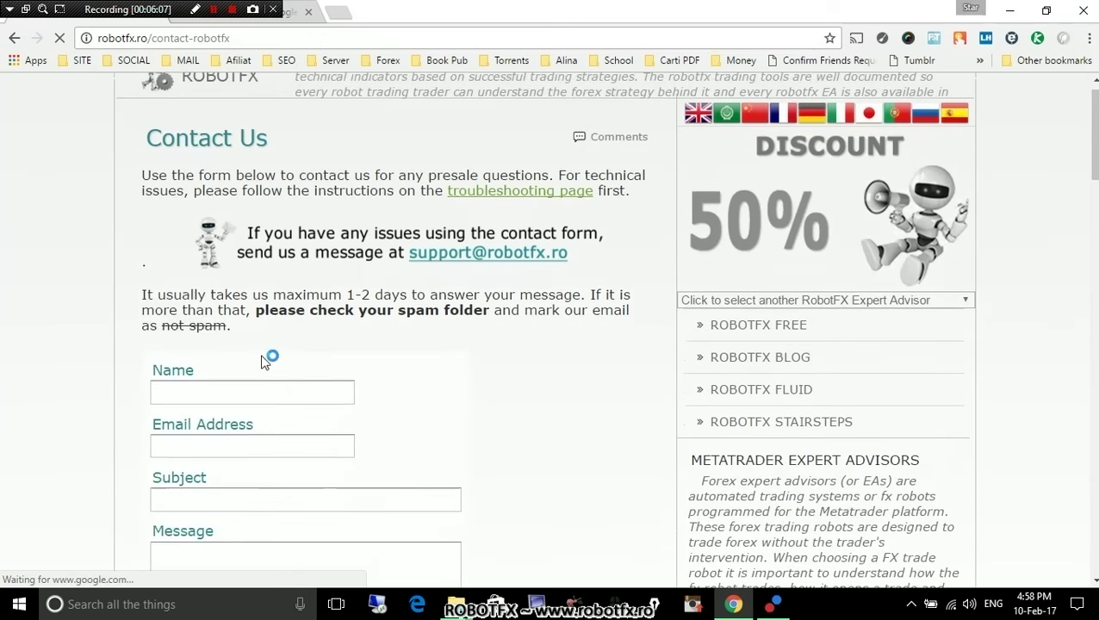
Look over the contact form's Subject and Message fields and its expert advisor list.
{"action": "left_click", "coordinate": [238, 442]}
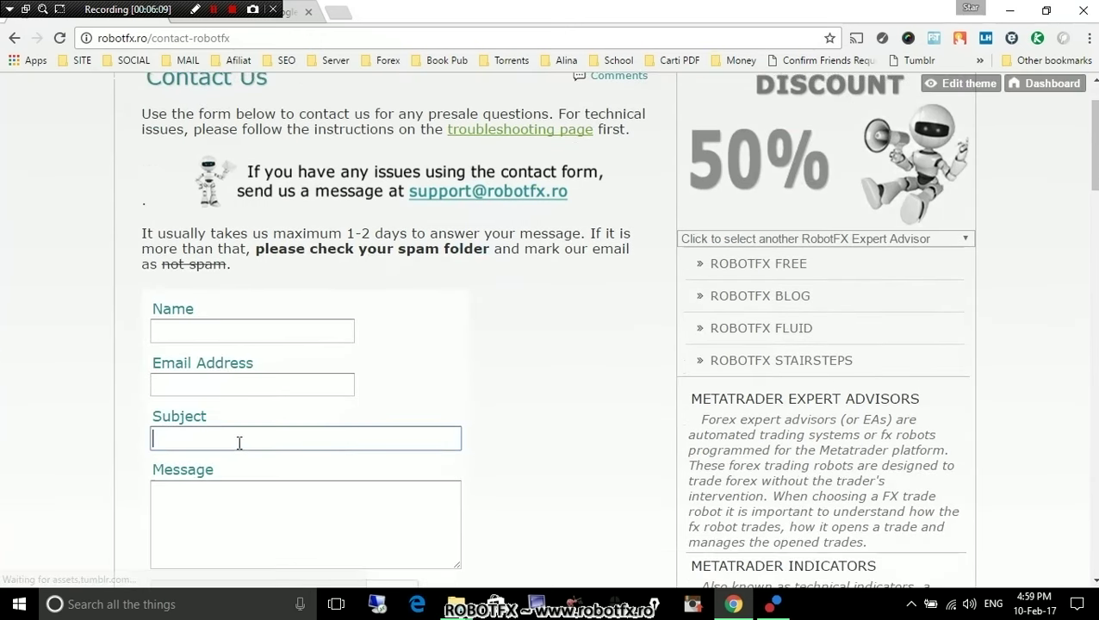
{"action": "scroll", "coordinate": [204, 433], "scroll_direction": "down", "scroll_amount": 1}
{"action": "left_click", "coordinate": [204, 433]}
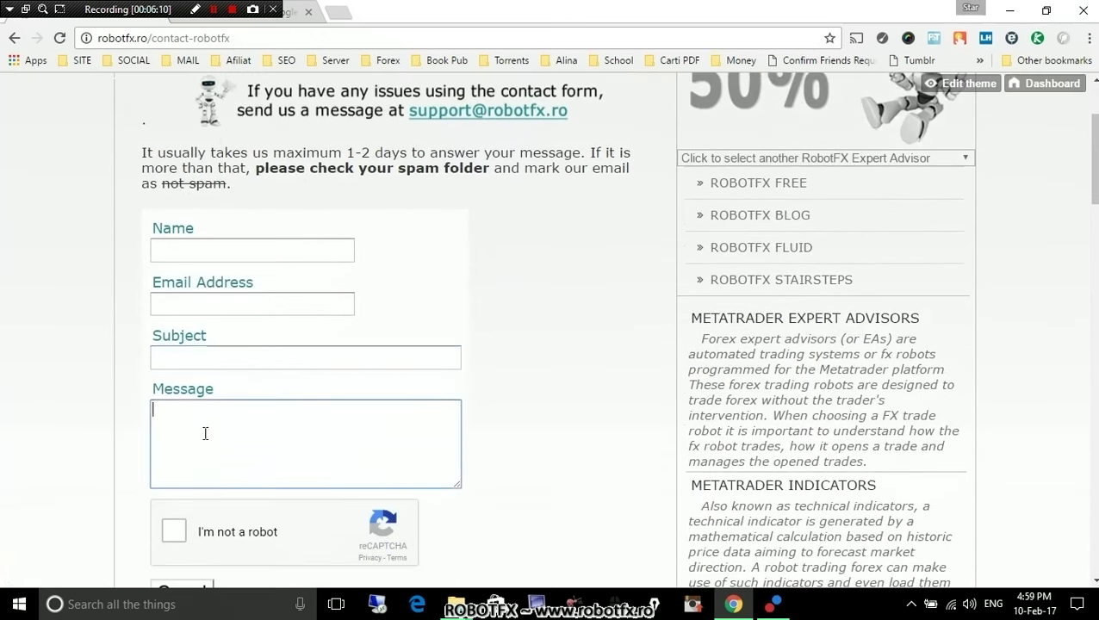
{"action": "left_click", "coordinate": [212, 355]}
{"action": "scroll", "coordinate": [605, 331], "scroll_direction": "up", "scroll_amount": 1}
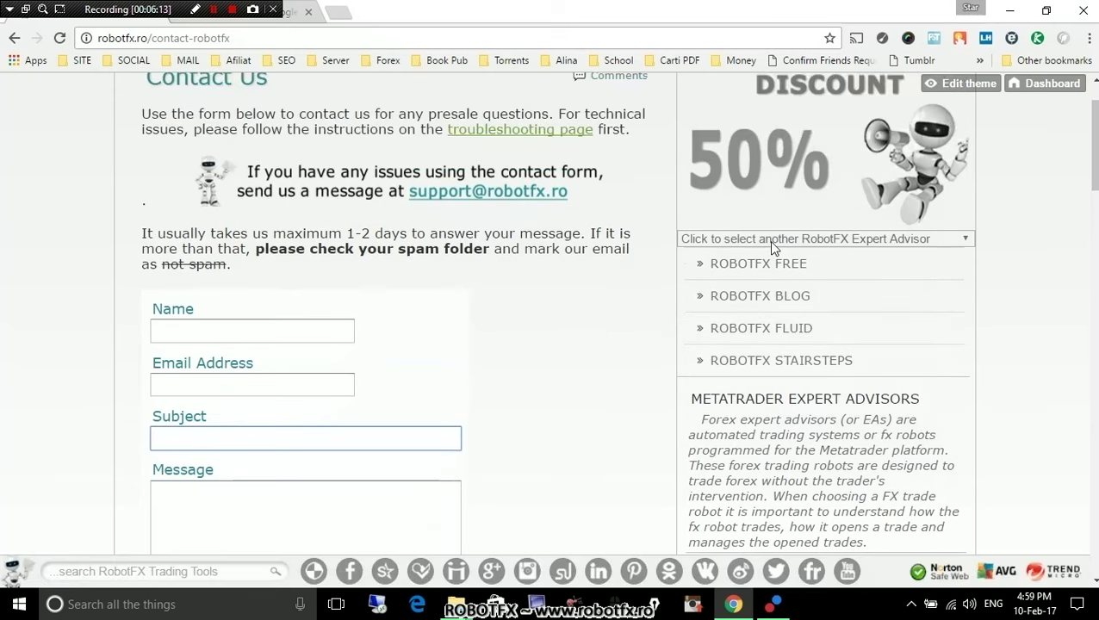
{"action": "left_click", "coordinate": [769, 240]}
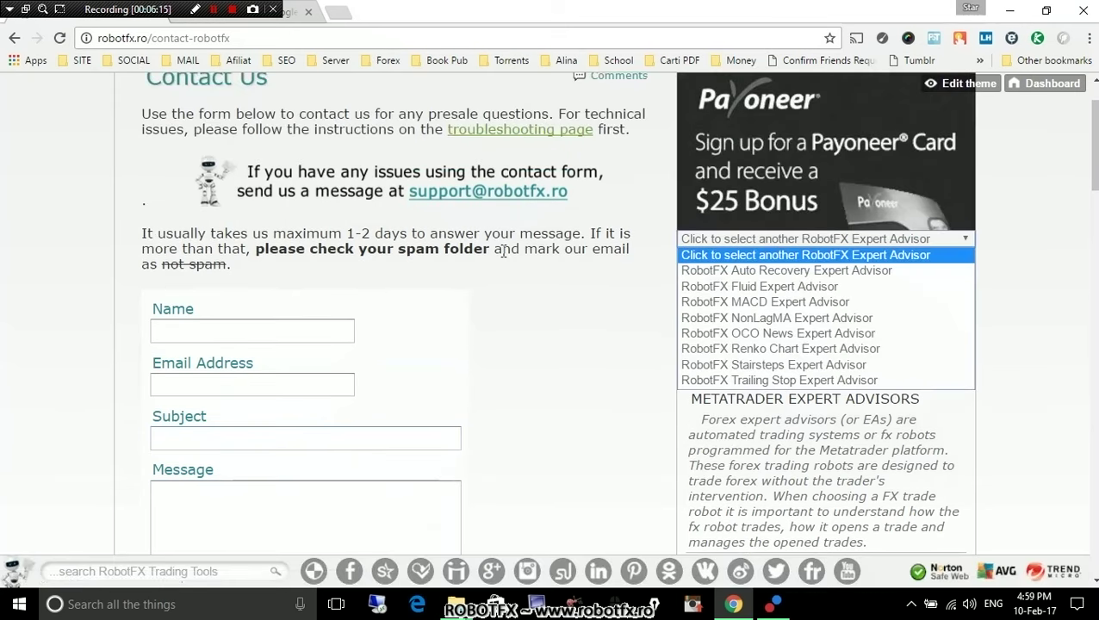
{"action": "left_click", "coordinate": [120, 256]}
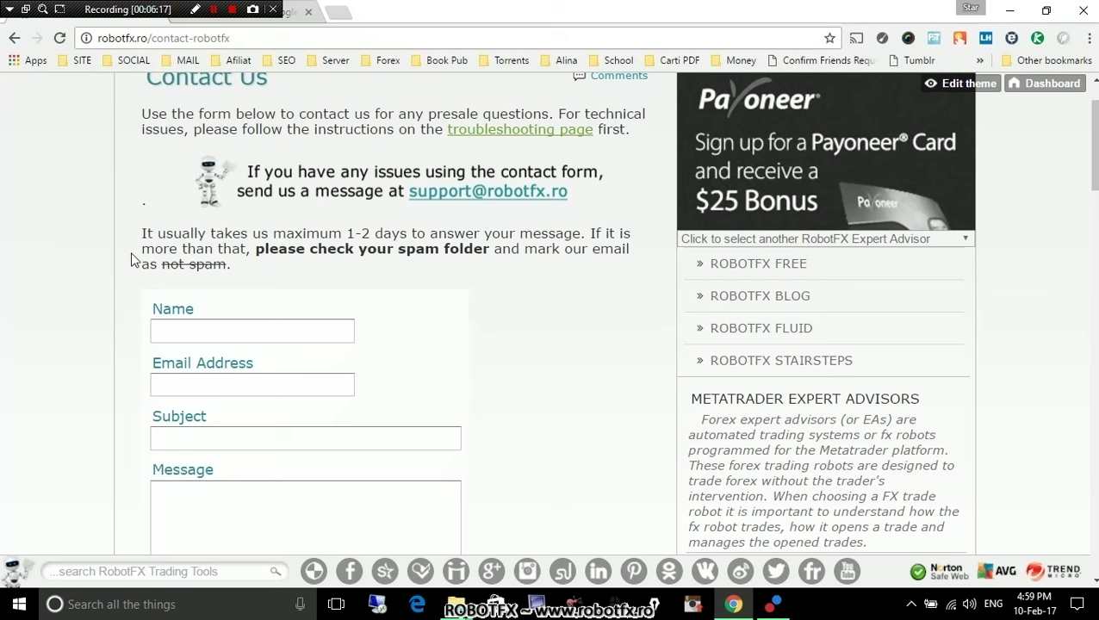
{"action": "scroll", "coordinate": [220, 310], "scroll_direction": "up", "scroll_amount": 1}
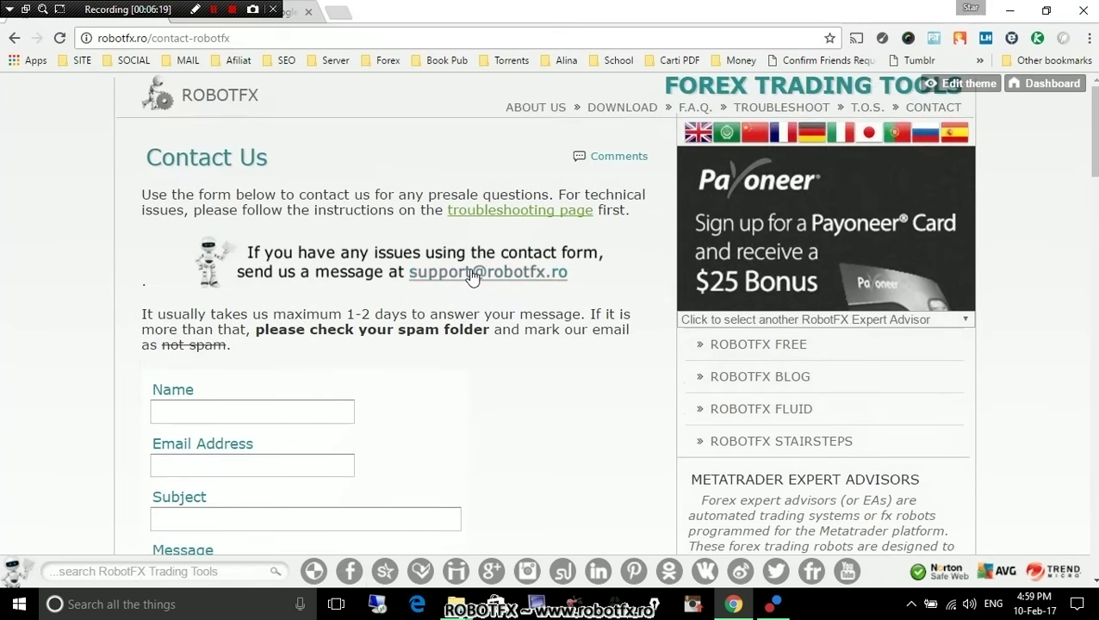